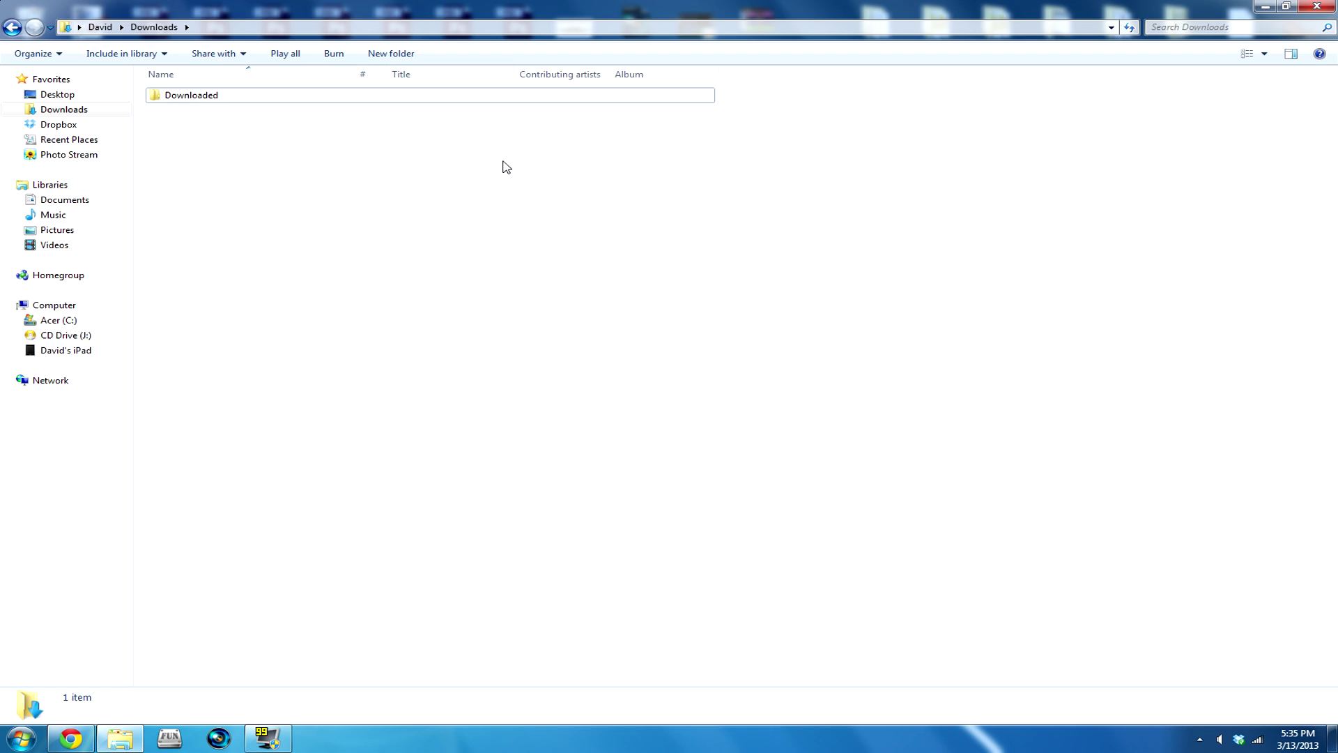
# Switch from Explorer's Downloads folder to the Chrome window showing the Google homepage.
pyautogui.click(82, 741)
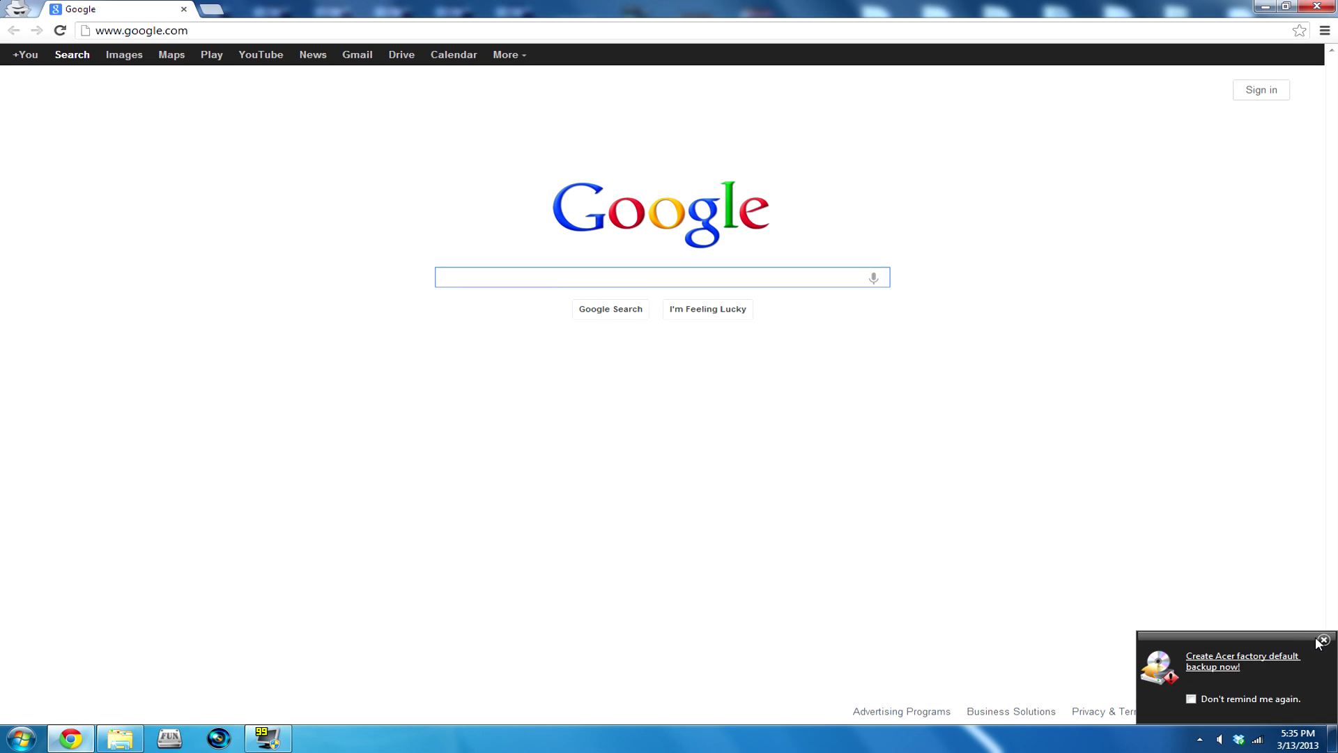
# Dismiss the backup reminder, search Google for 'ifunbox', and open the official i-FunBox site.
pyautogui.click(1323, 640)
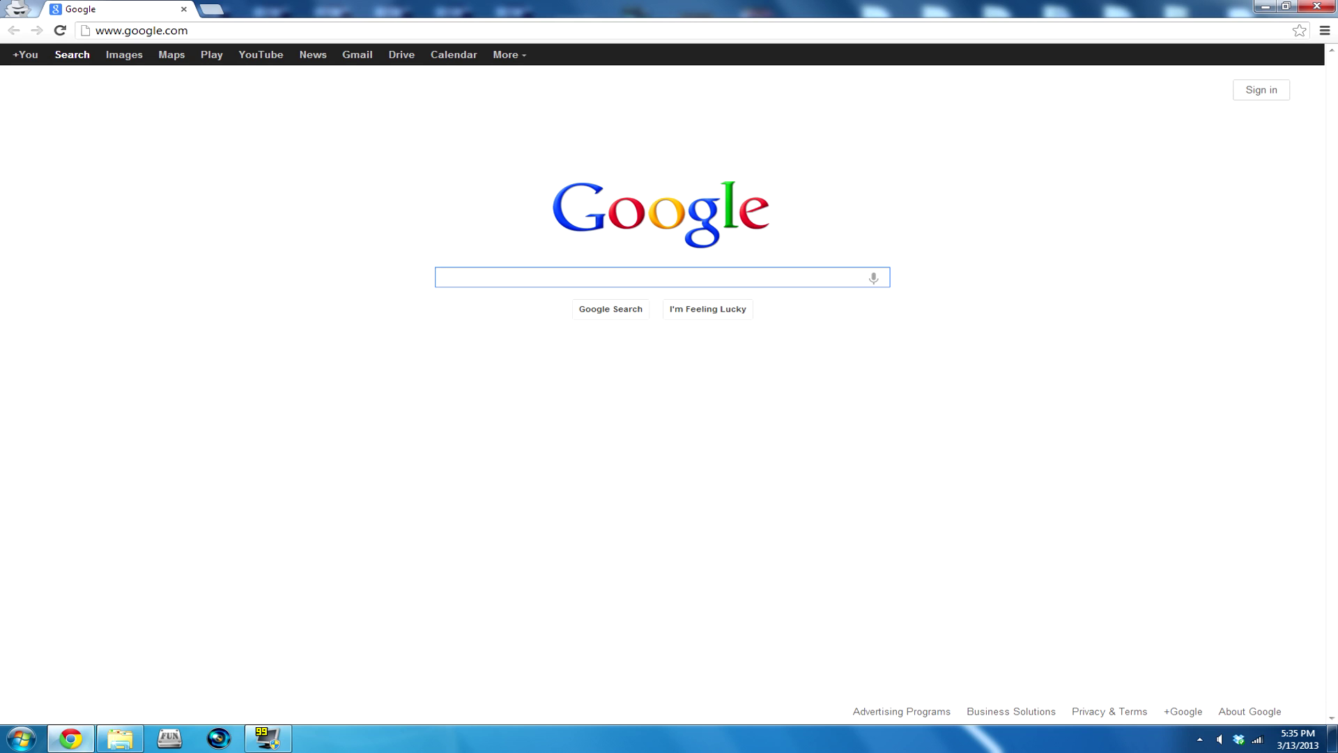
pyautogui.write('ifunbox')
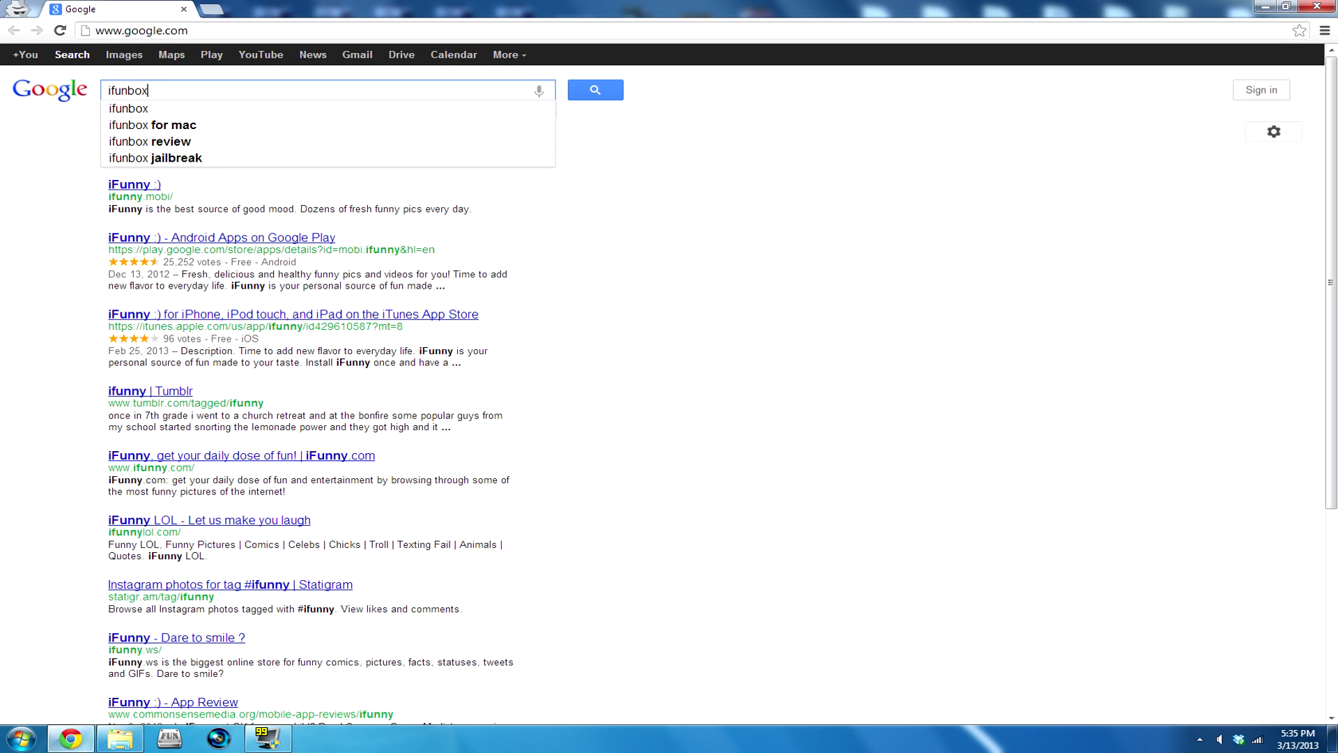
pyautogui.click(595, 90)
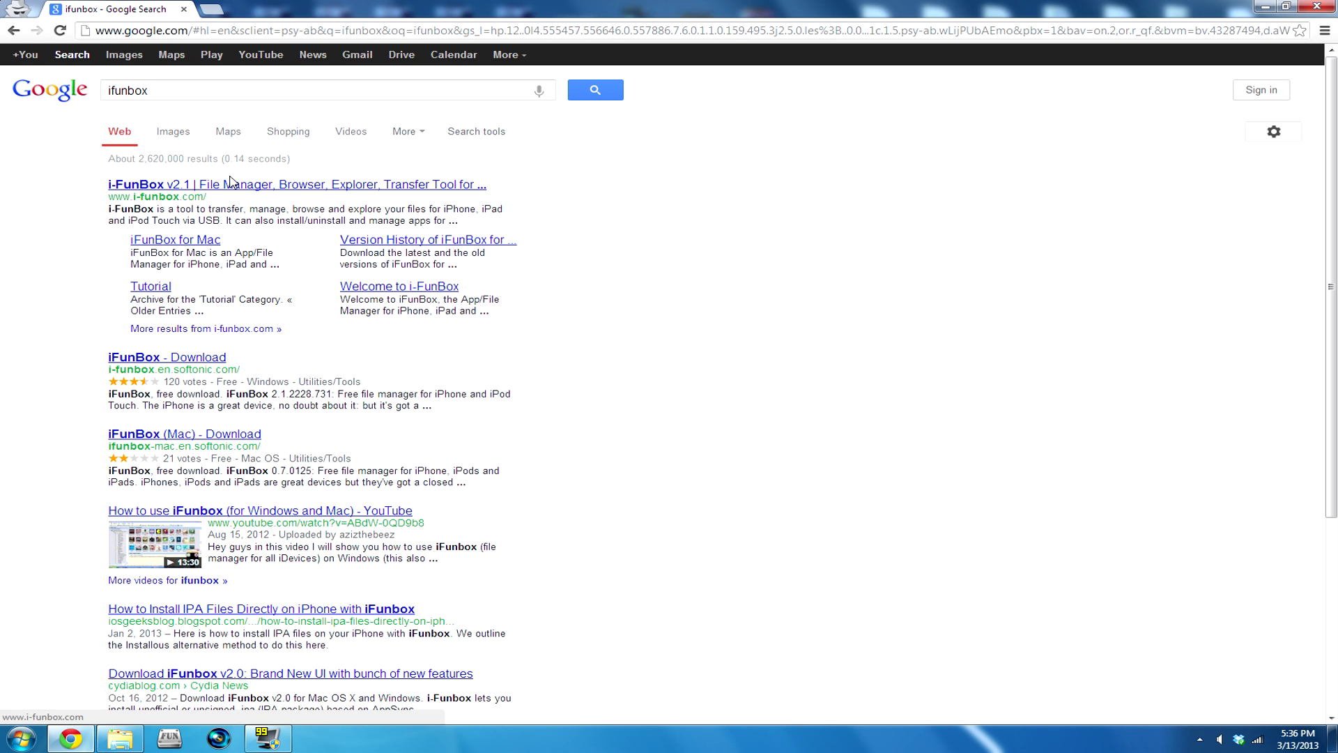
pyautogui.click(184, 185)
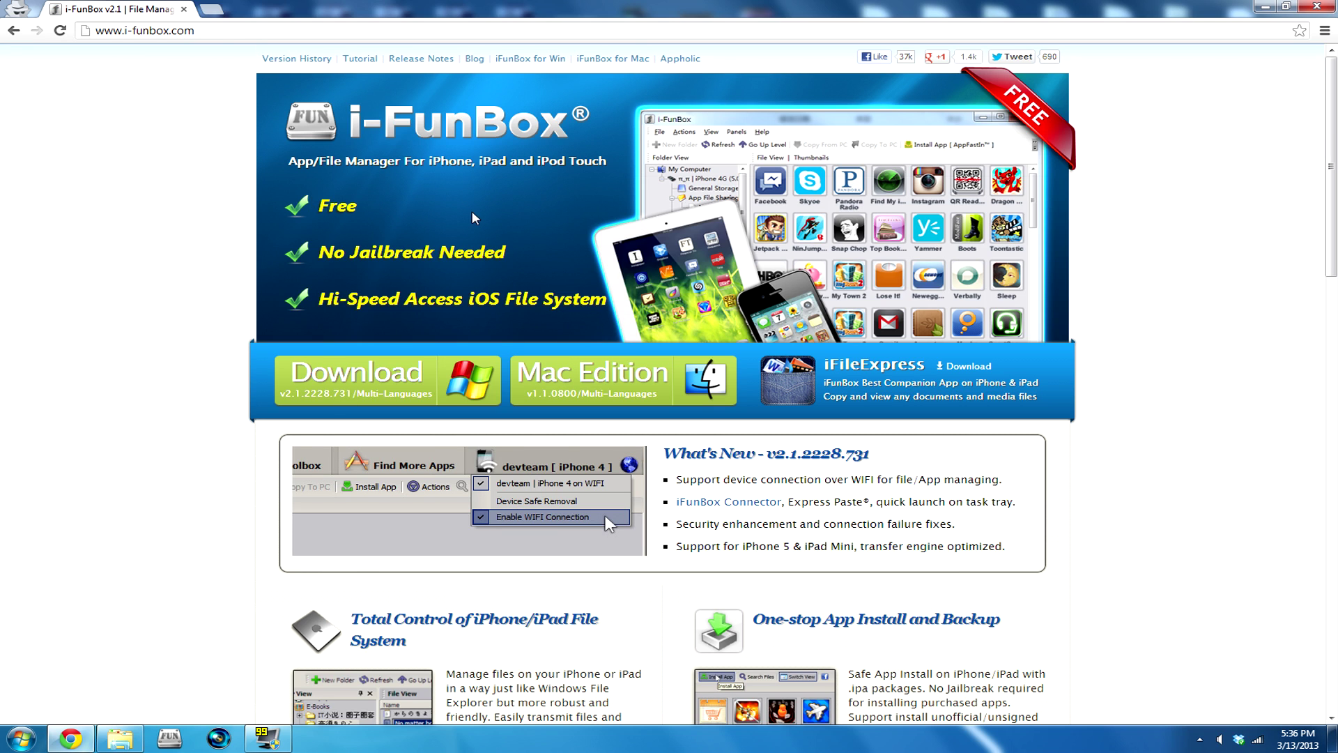
pyautogui.scroll(-2, 244, 420)
pyautogui.scroll(-9, 240, 419)
pyautogui.scroll(11, 242, 446)
# Open the Version History page, highlight its platform headings, and download the v2.1 Windows zip.
pyautogui.click(451, 388)
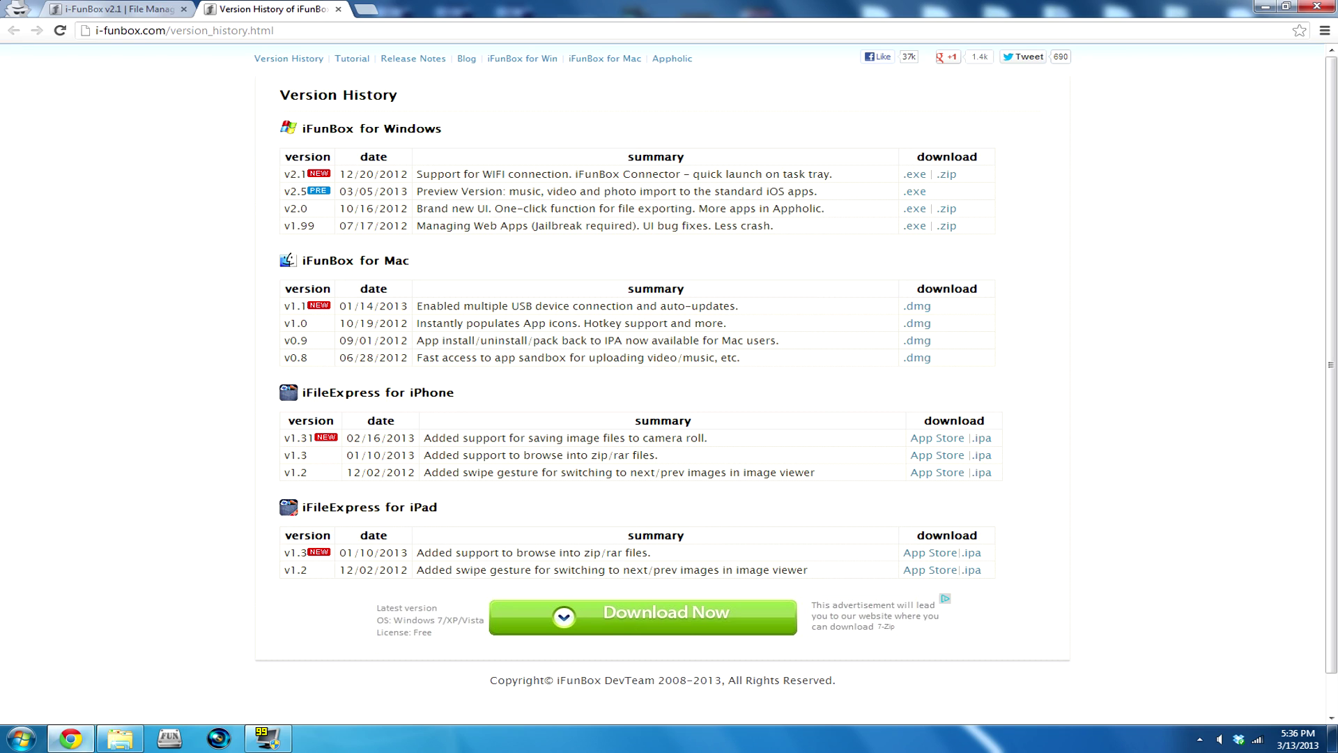
pyautogui.moveTo(312, 260); pyautogui.dragTo(410, 261)
pyautogui.moveTo(305, 128); pyautogui.dragTo(441, 128)
pyautogui.moveTo(317, 392); pyautogui.dragTo(453, 392)
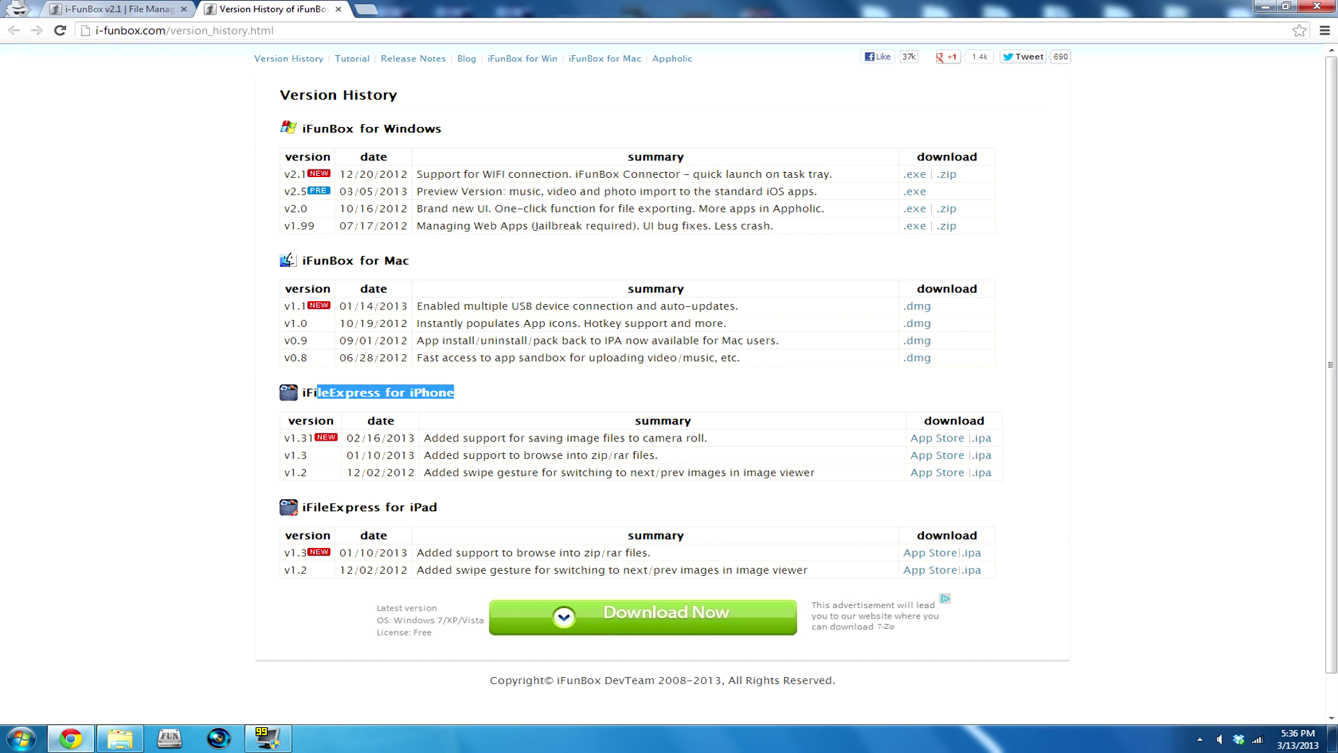
pyautogui.click(454, 392)
pyautogui.moveTo(315, 506); pyautogui.dragTo(439, 507)
pyautogui.click(439, 507)
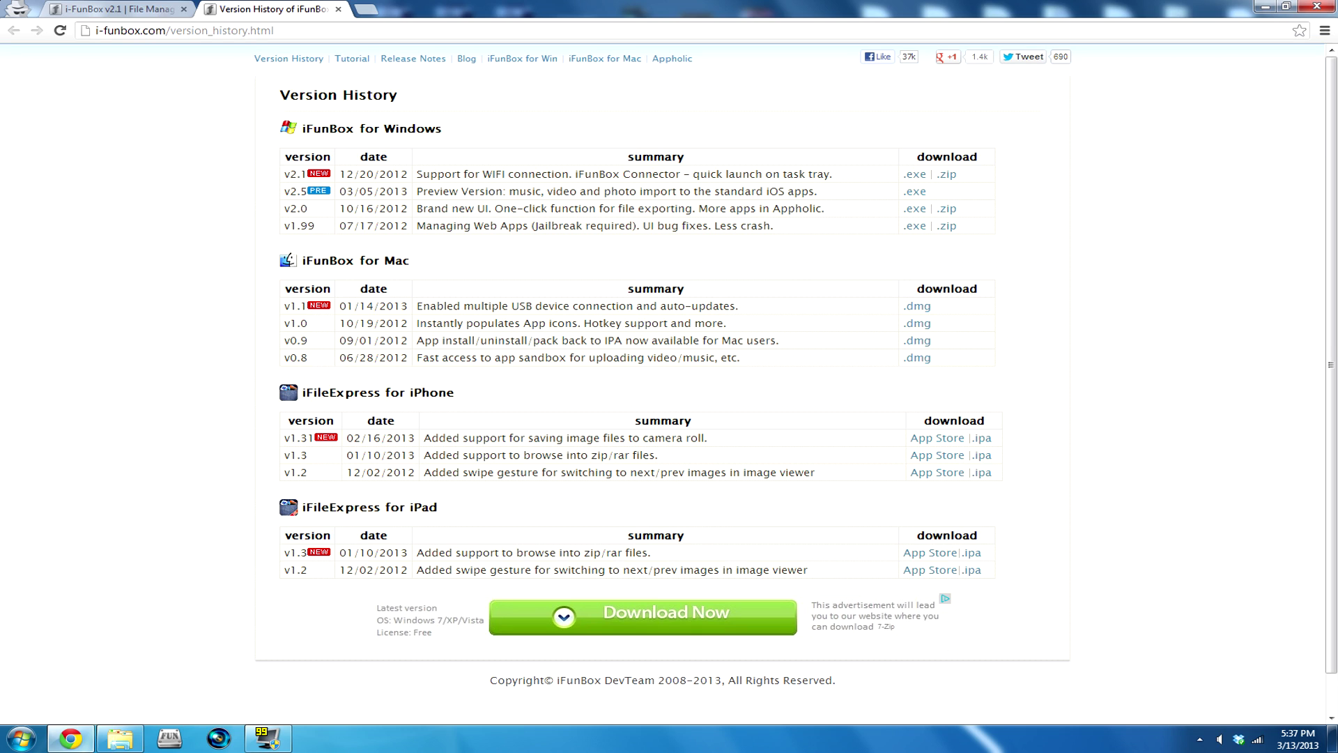
pyautogui.click(948, 174)
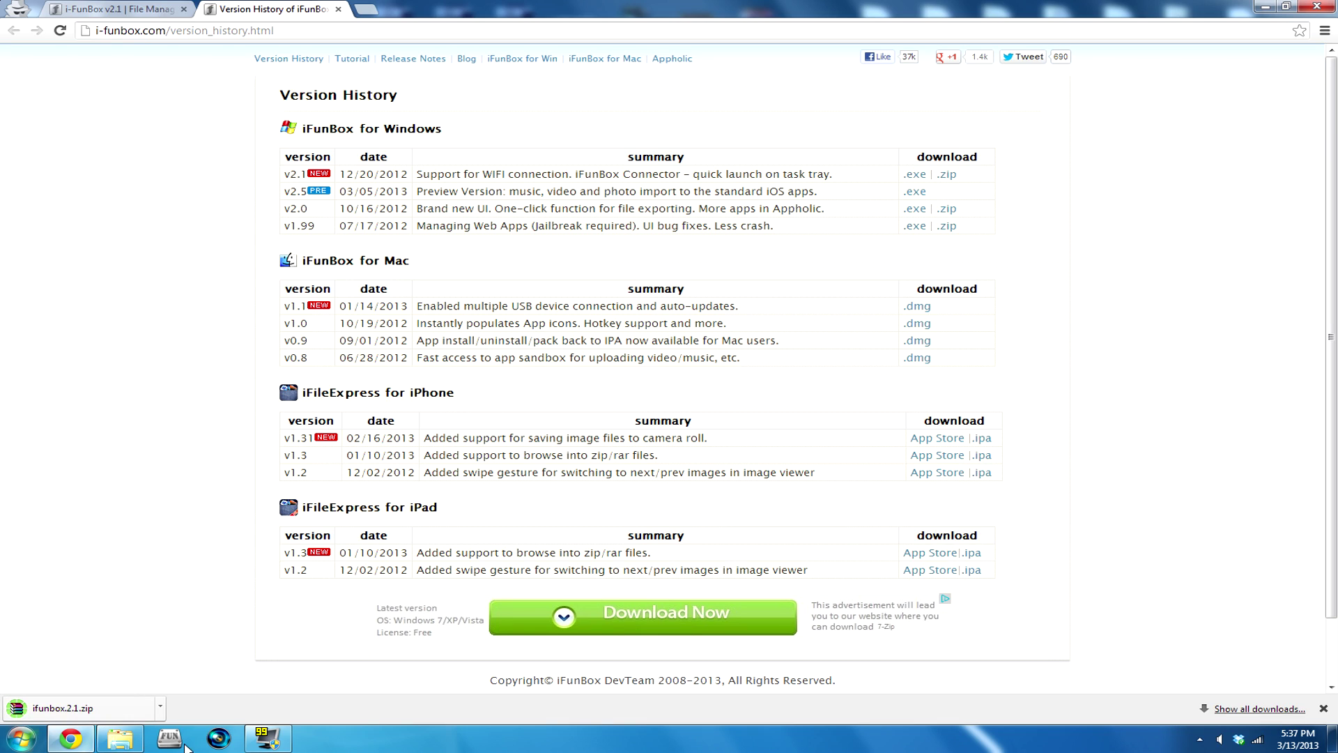
# Bring up the Downloads folder in Explorer showing the new ifunbox.2.1 zip.
pyautogui.click(136, 736)
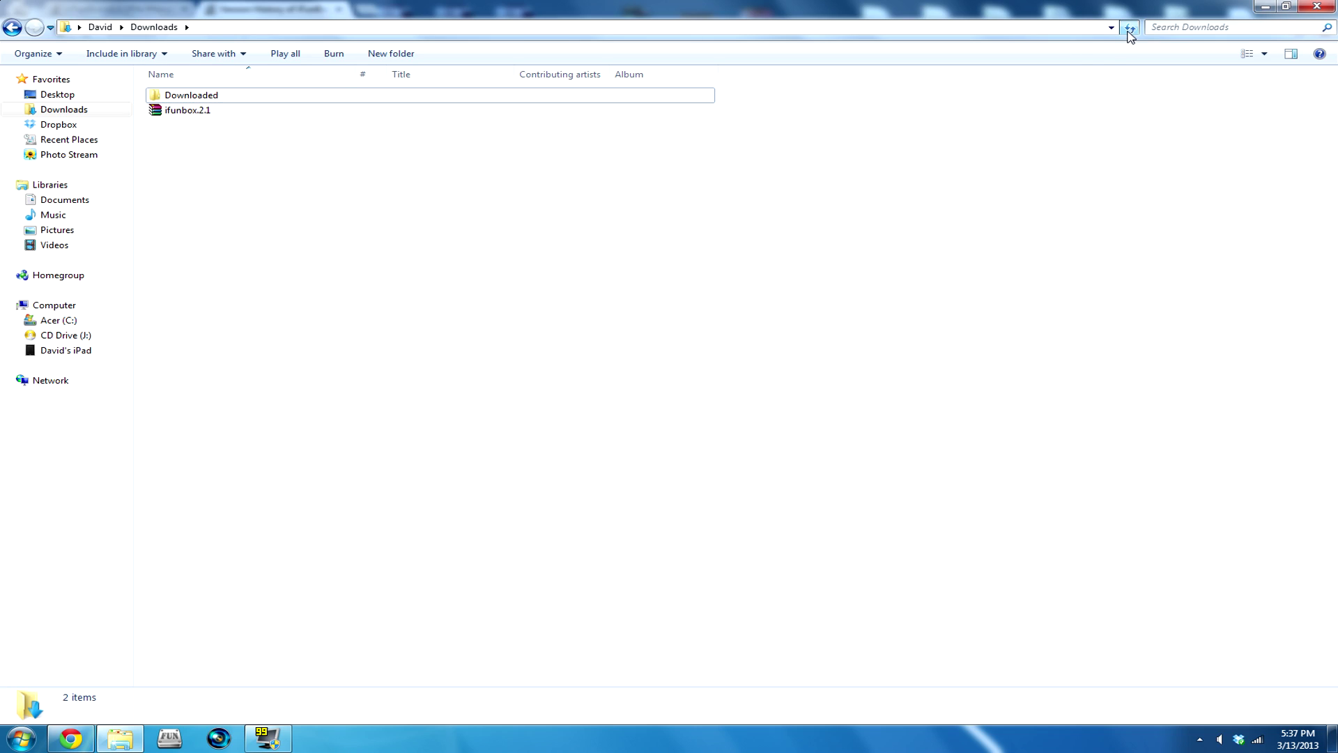
# Extract the ifunbox.2.1 archive into Downloads and open the ifunbox.win folder.
pyautogui.click(213, 115)
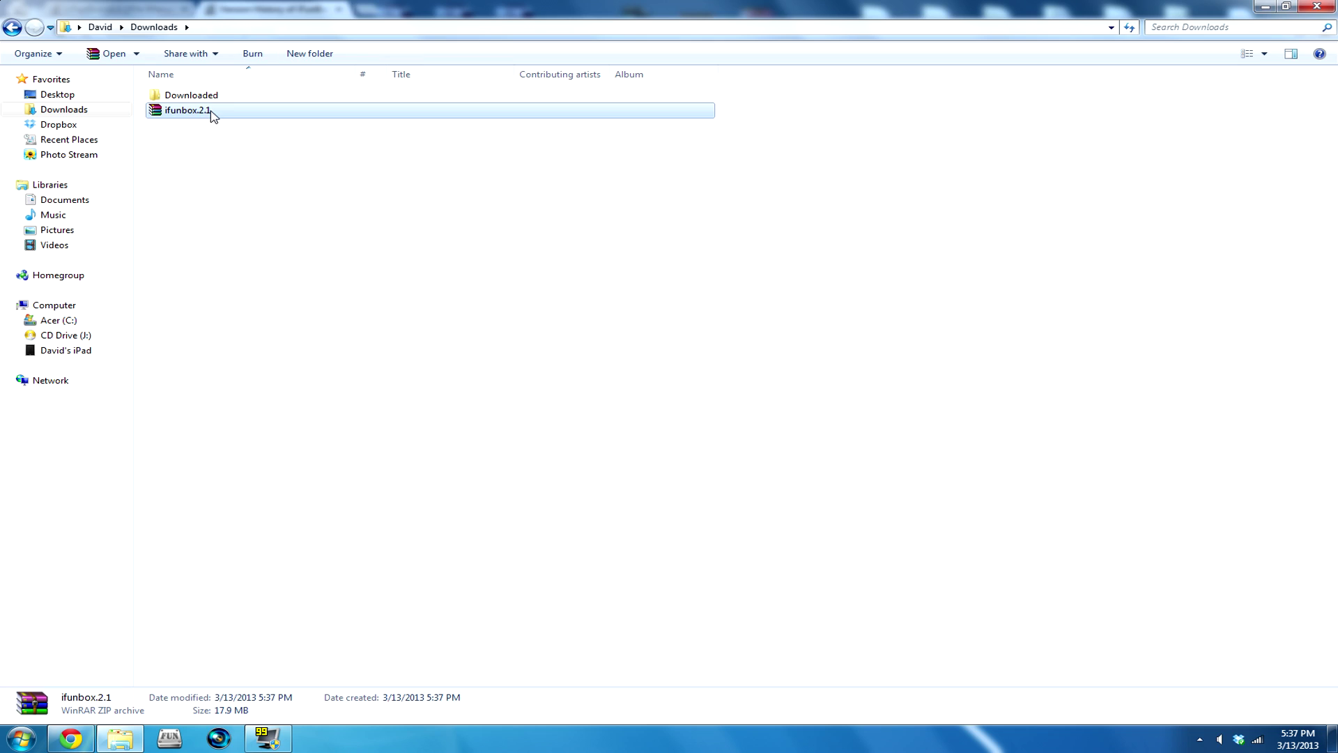
pyautogui.rightClick(214, 114)
pyautogui.click(230, 149)
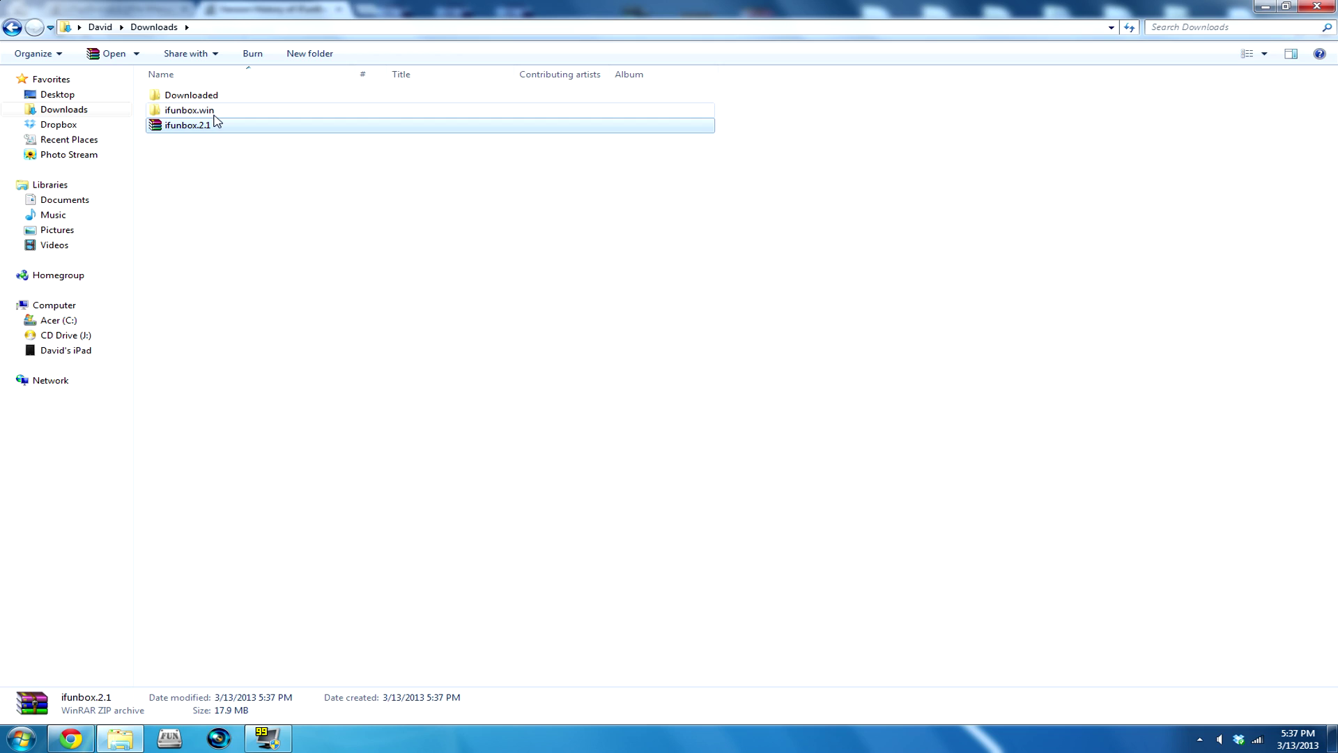
pyautogui.doubleClick(212, 112)
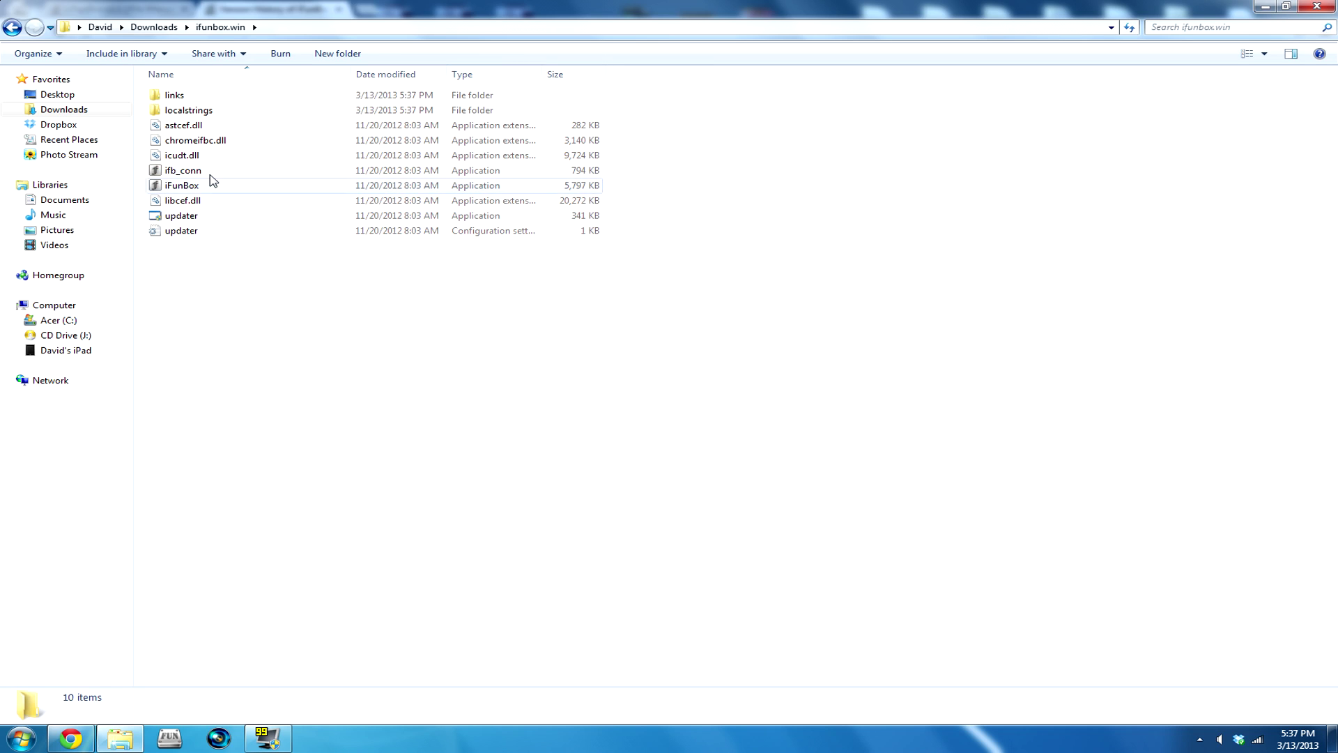
# Launch the iFunBox application from the ifunbox.win folder.
pyautogui.moveTo(285, 276)
pyautogui.mouseDown()
pyautogui.moveTo(237, 61)
pyautogui.moveTo(260, 283)
pyautogui.mouseUp()
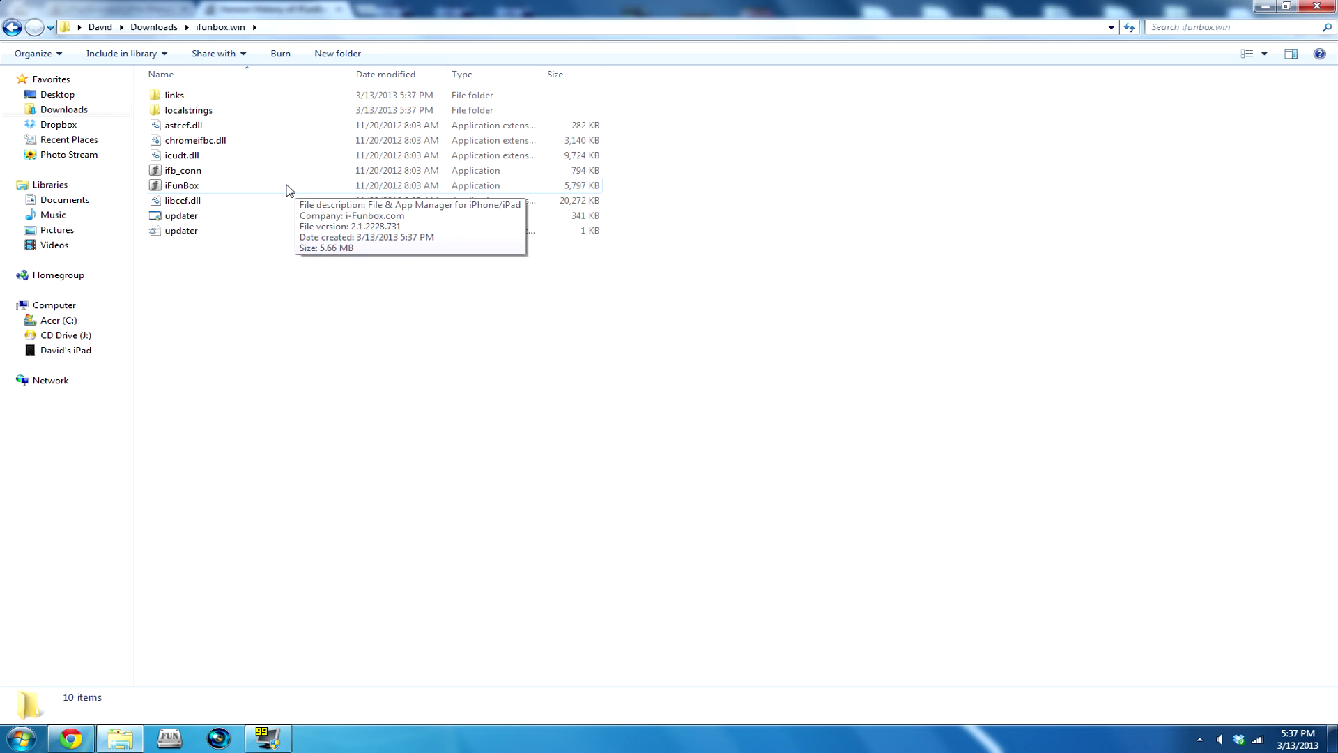
pyautogui.click(174, 189)
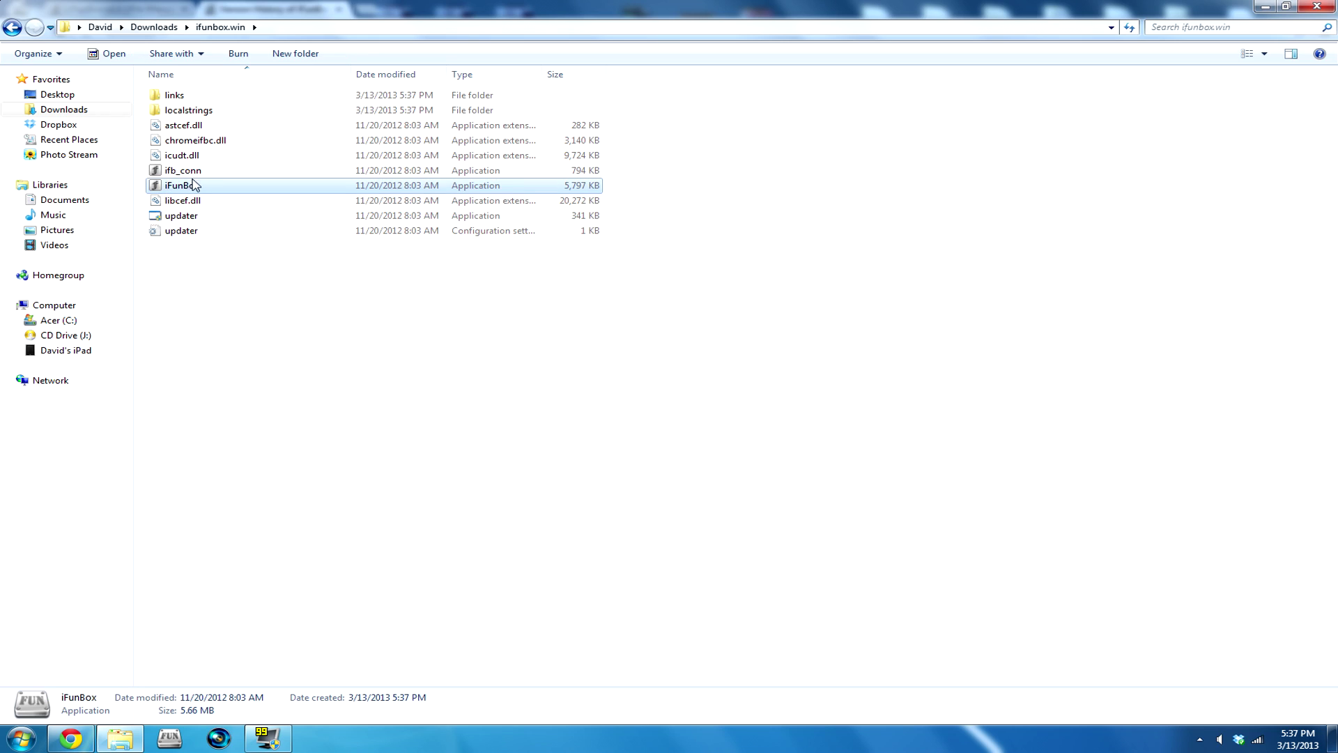
pyautogui.click(173, 173)
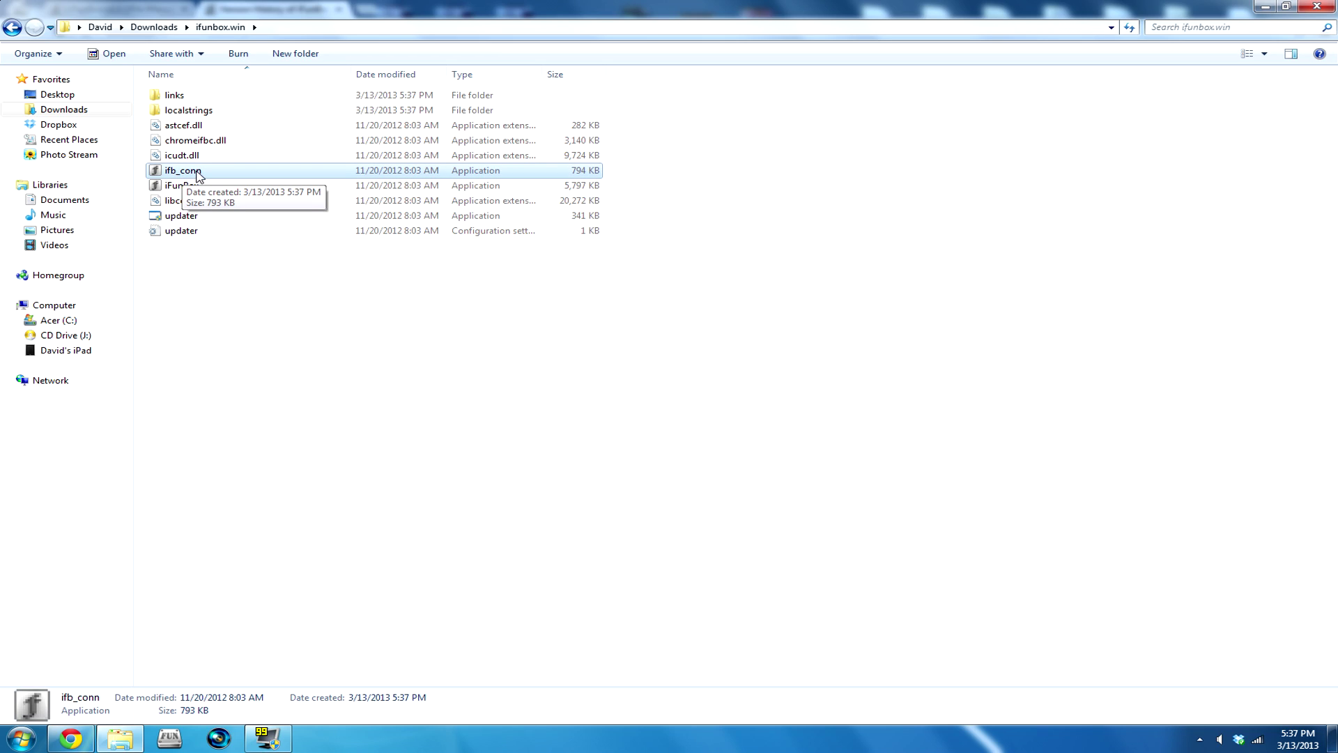
pyautogui.click(180, 190)
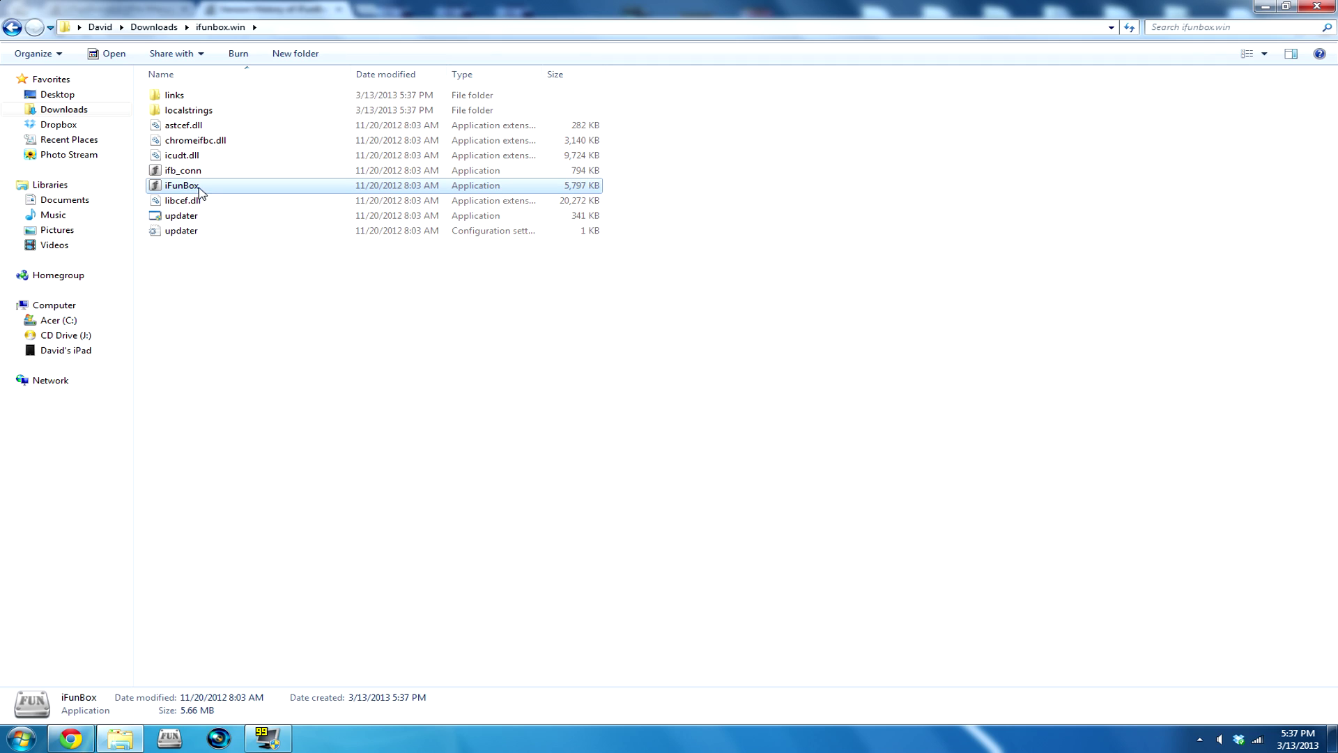
pyautogui.moveTo(196, 192)
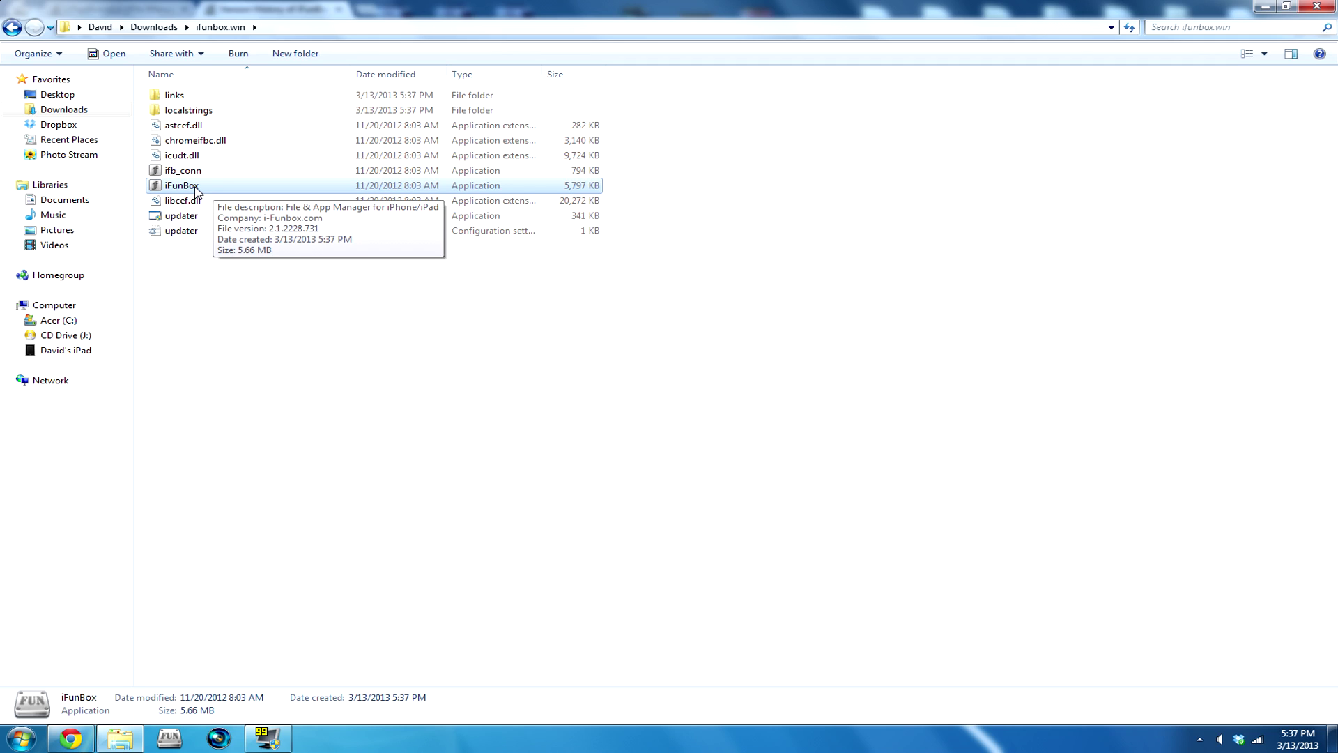
pyautogui.doubleClick(196, 190)
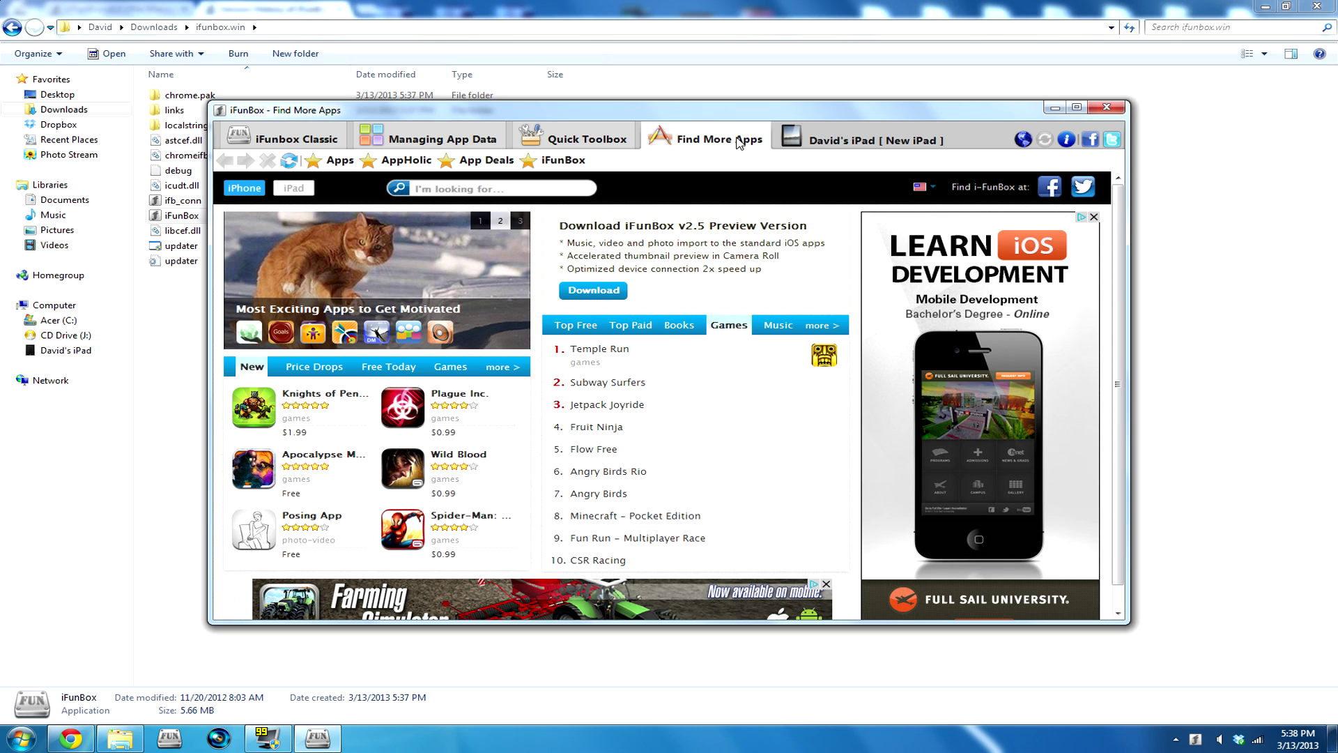
# Switch to the iFunbox Classic tab to show the connected iPad's folder tree.
pyautogui.click(278, 136)
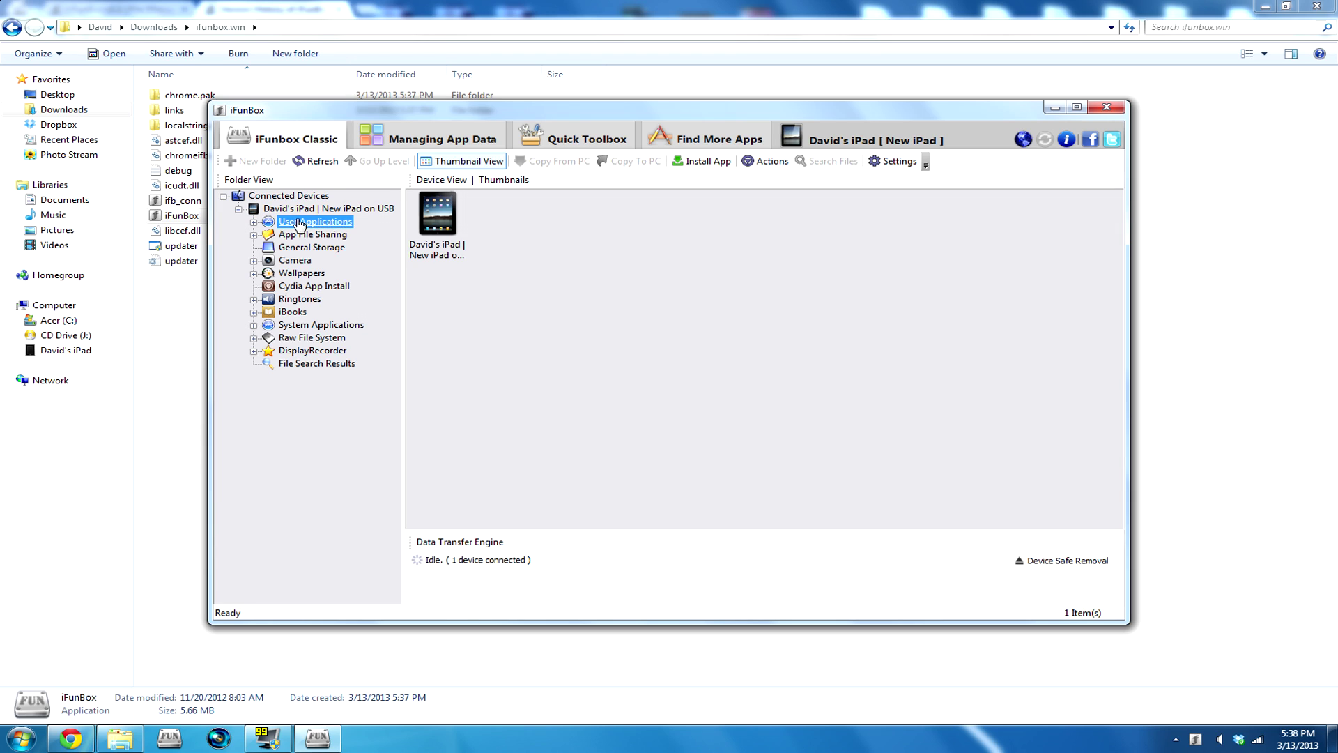
# Browse Minecraft PE > Documents > games > com.mojang > minecraftWorlds on the iPad, then return to Chrome.
pyautogui.click(327, 210)
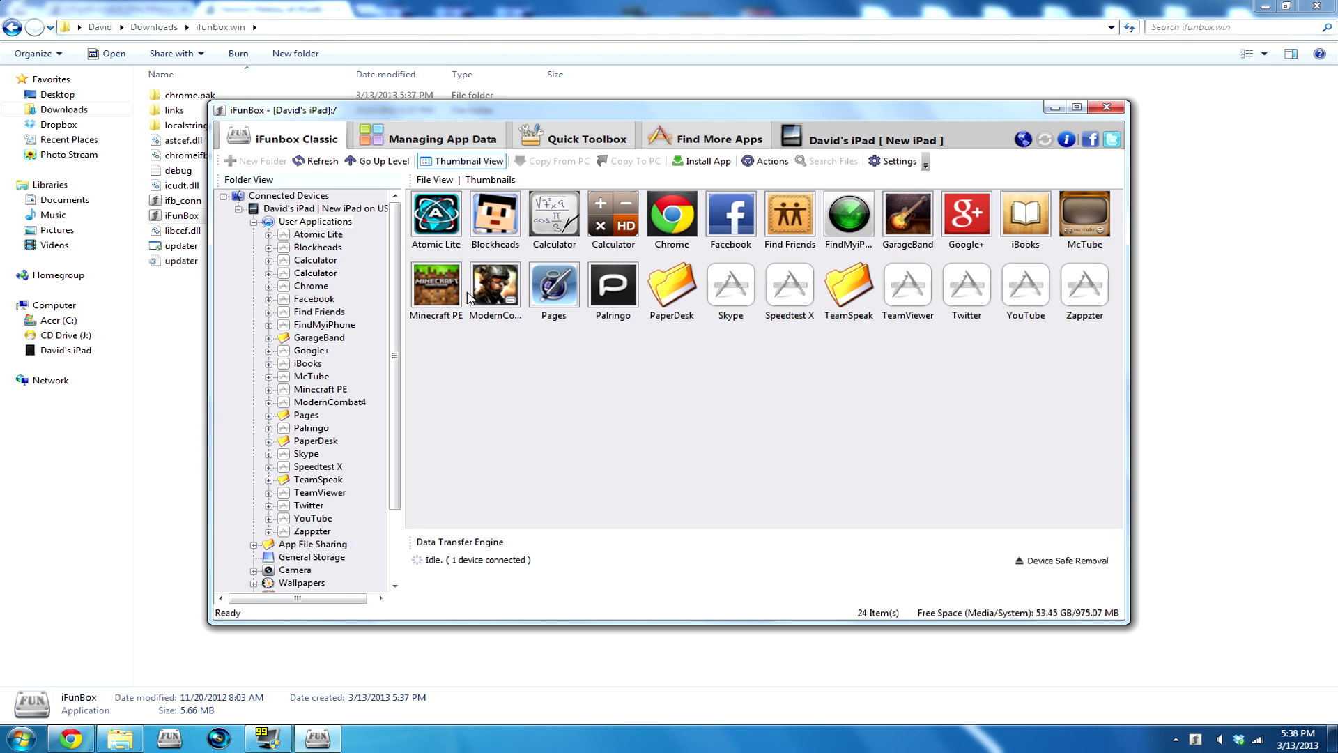
pyautogui.doubleClick(446, 286)
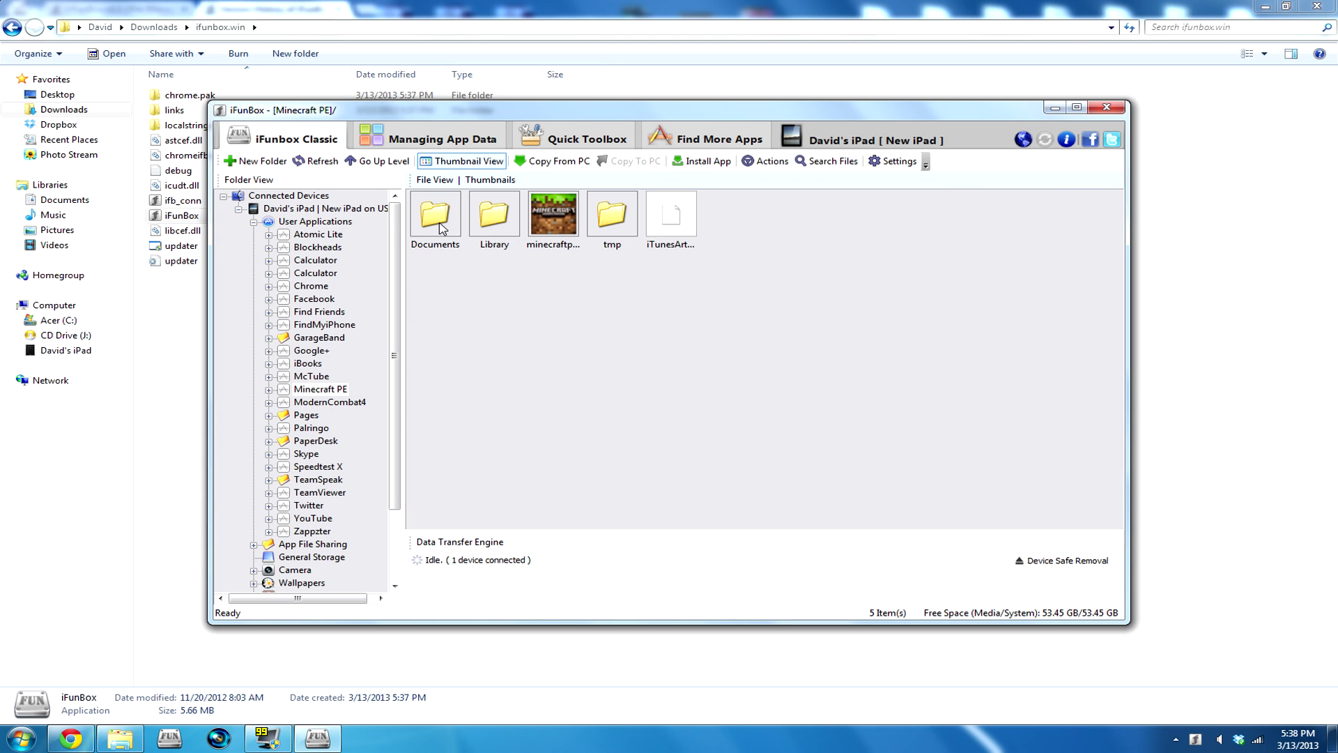
pyautogui.doubleClick(439, 223)
pyautogui.doubleClick(436, 218)
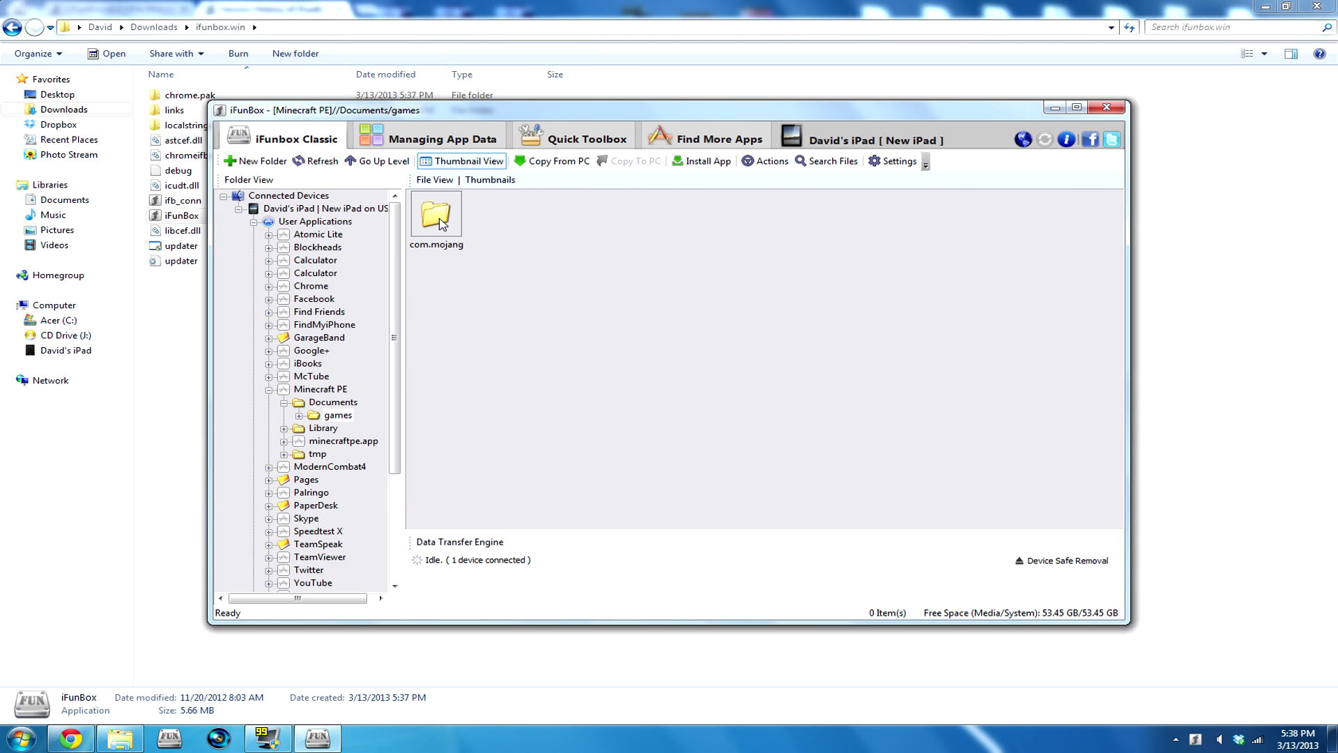
pyautogui.doubleClick(439, 223)
pyautogui.doubleClick(435, 222)
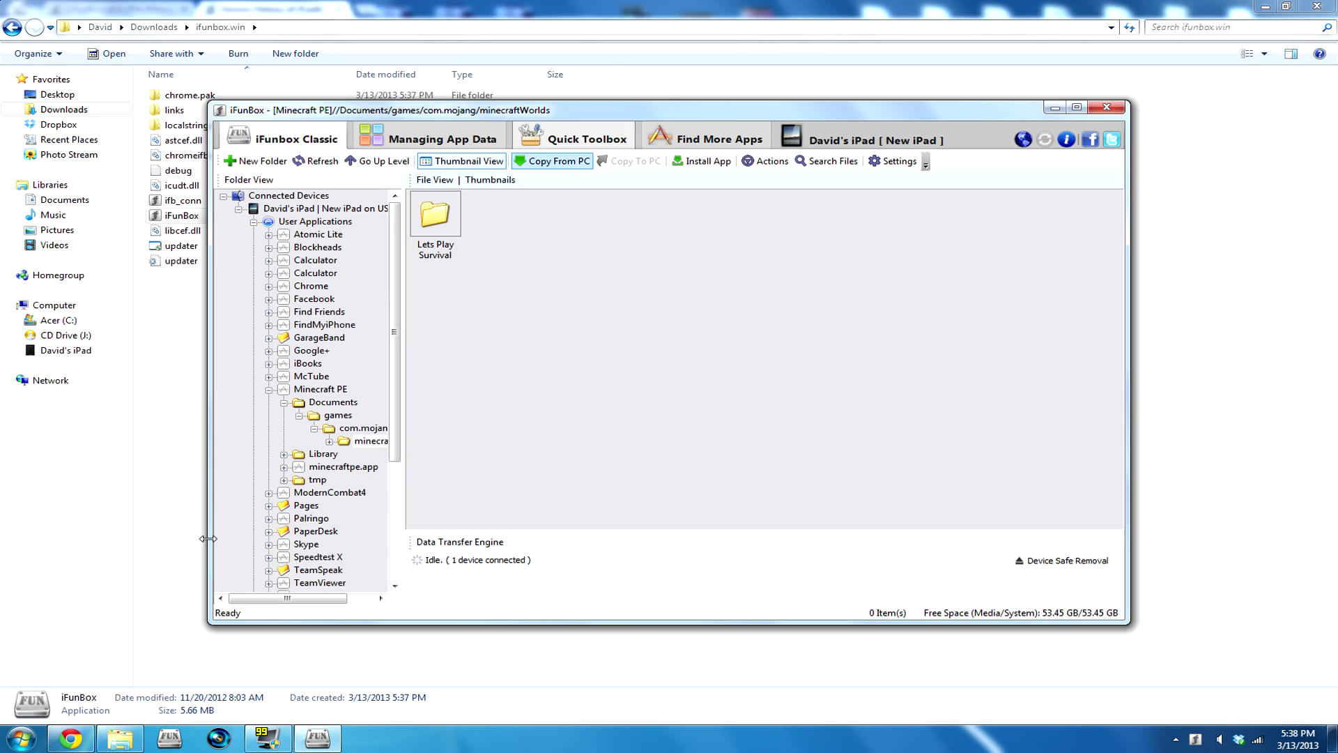
pyautogui.click(72, 740)
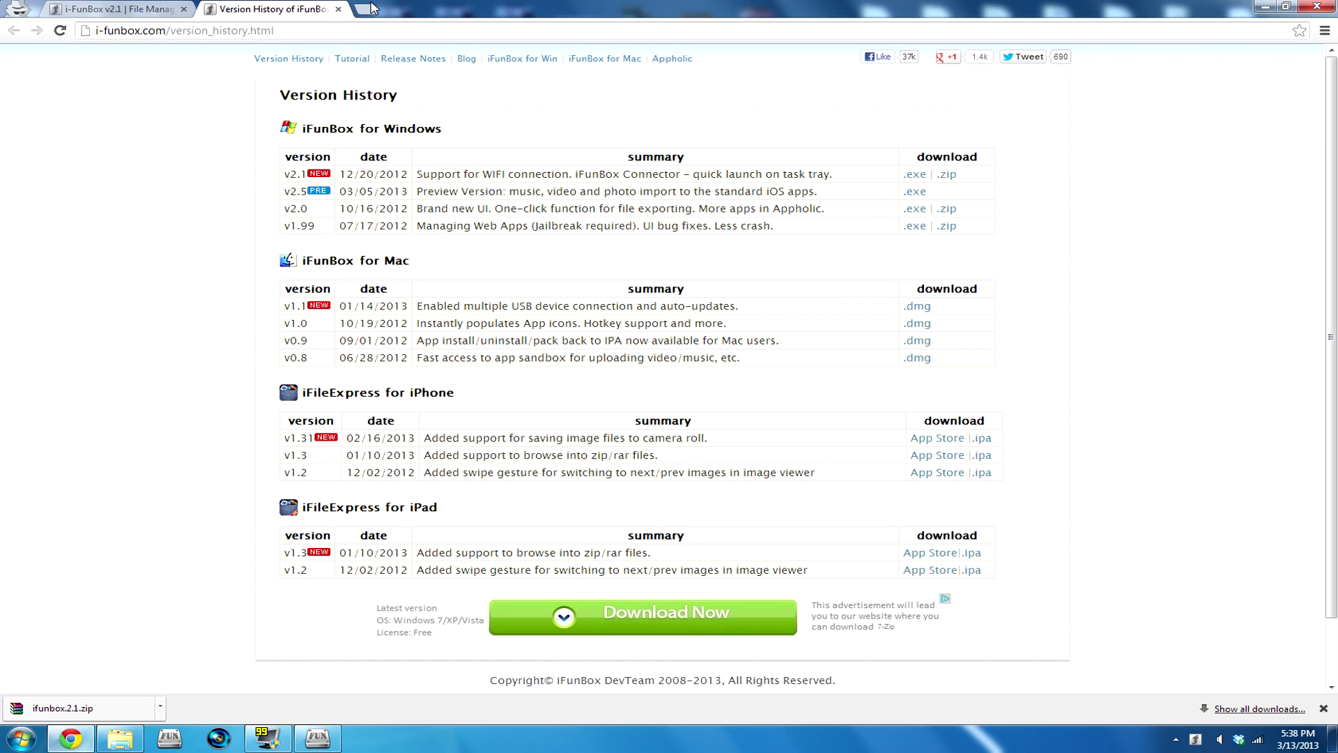
# Close the Version History tab, search 'minecraftforums' from google.com, and open the Minecraft Forum result.
pyautogui.click(334, 9)
pyautogui.click(330, 30)
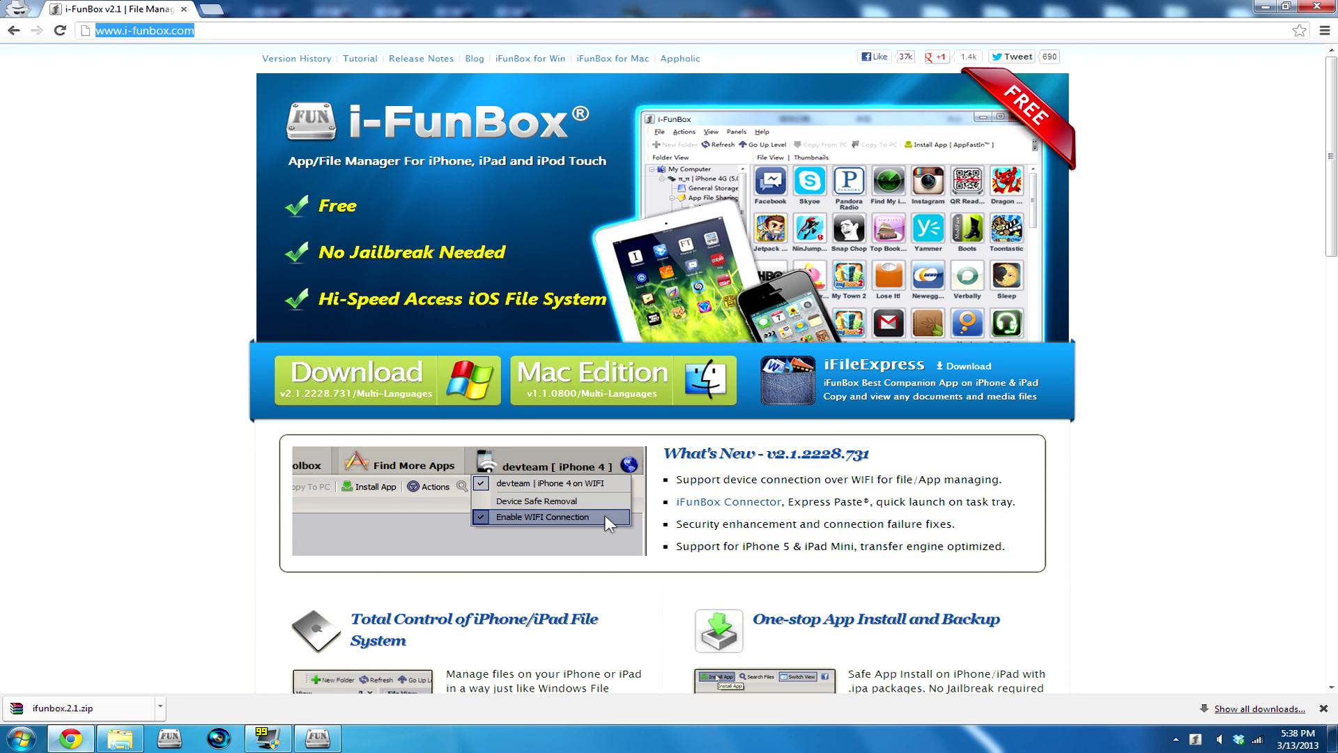
pyautogui.write('google.com')
pyautogui.press('Return')
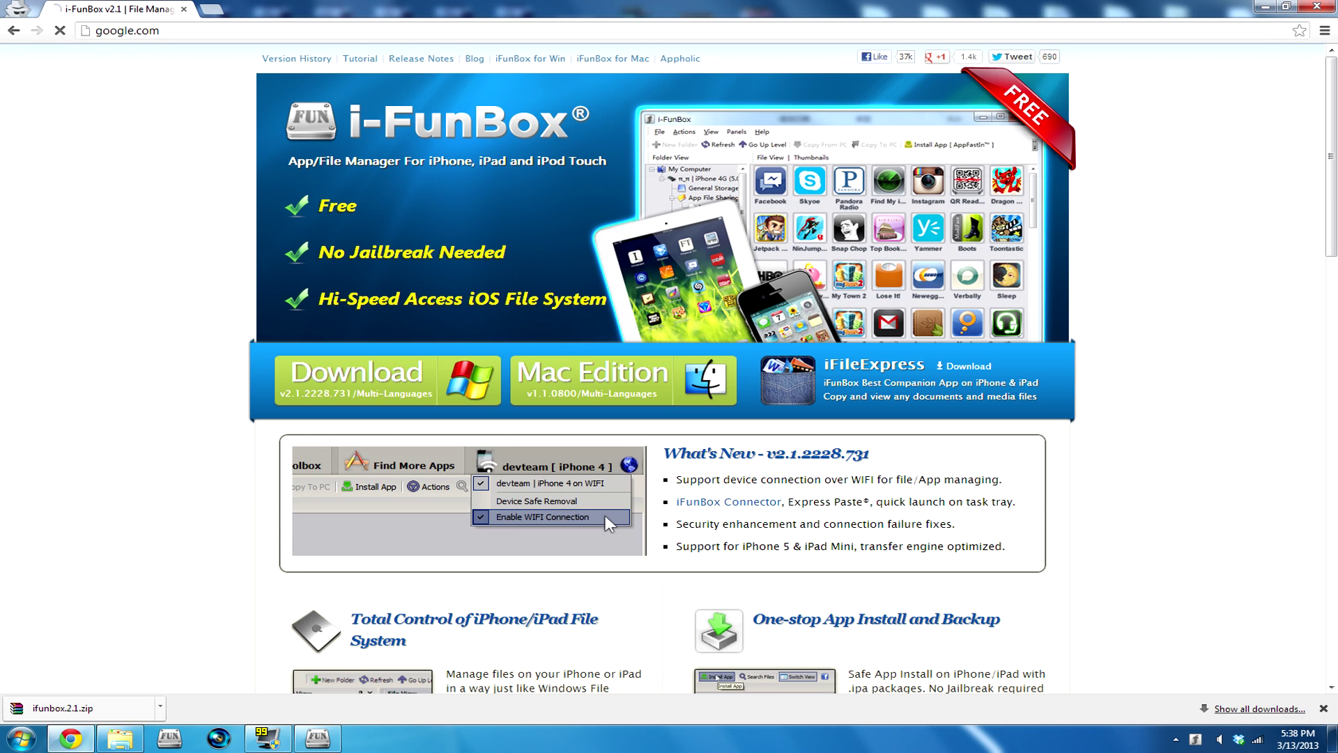
pyautogui.write('minecraft')
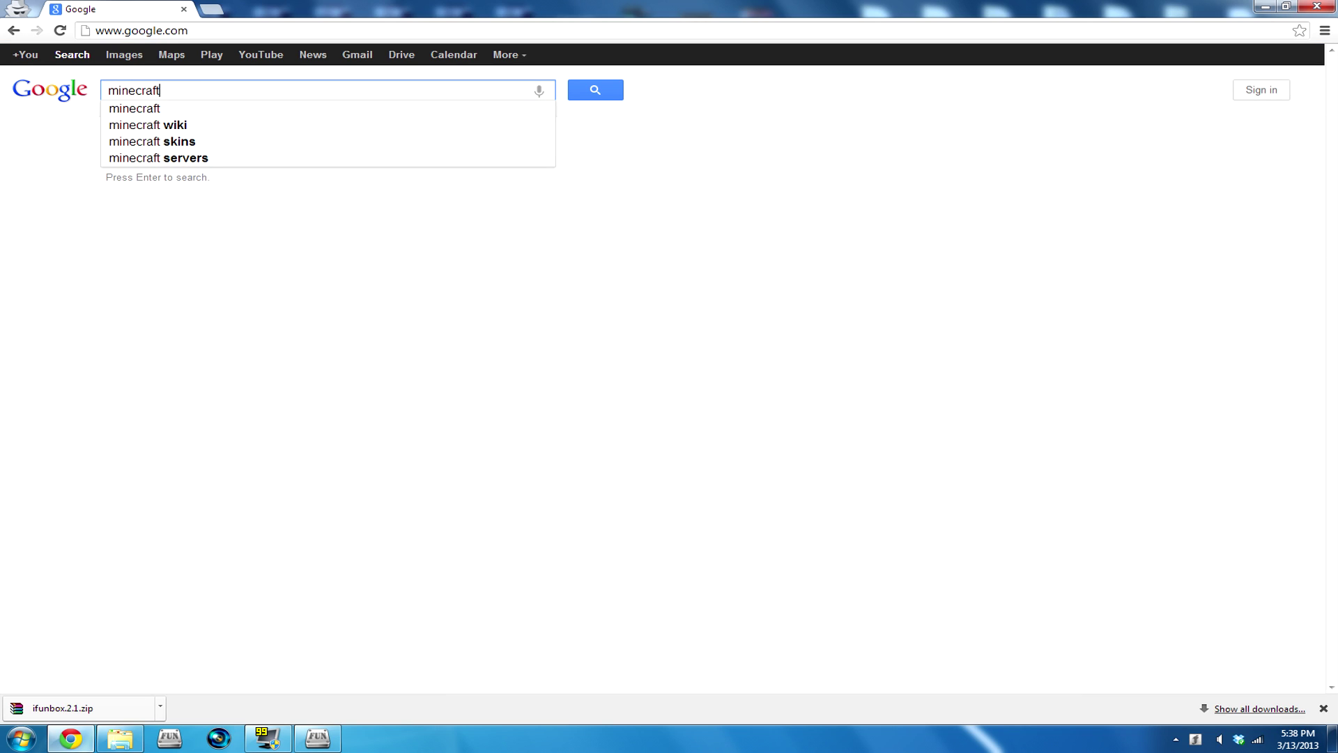
pyautogui.write('forums')
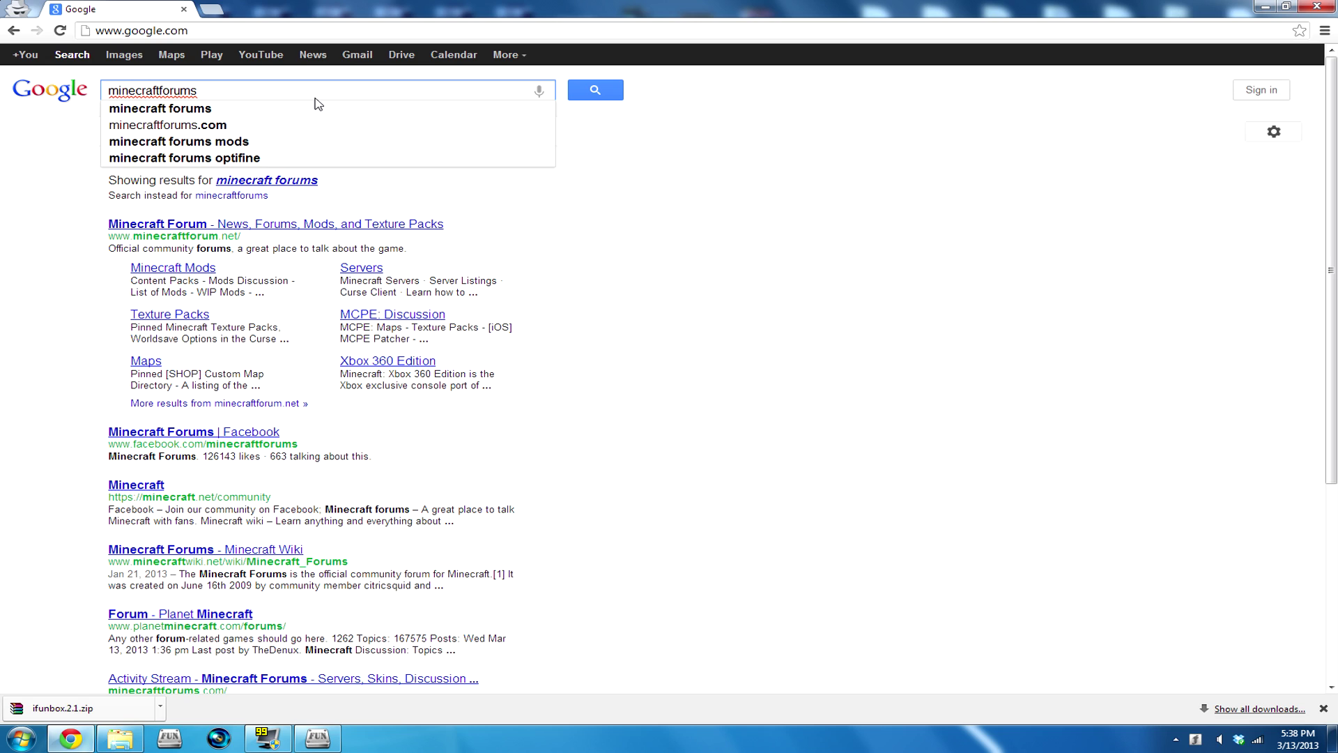
pyautogui.click(290, 232)
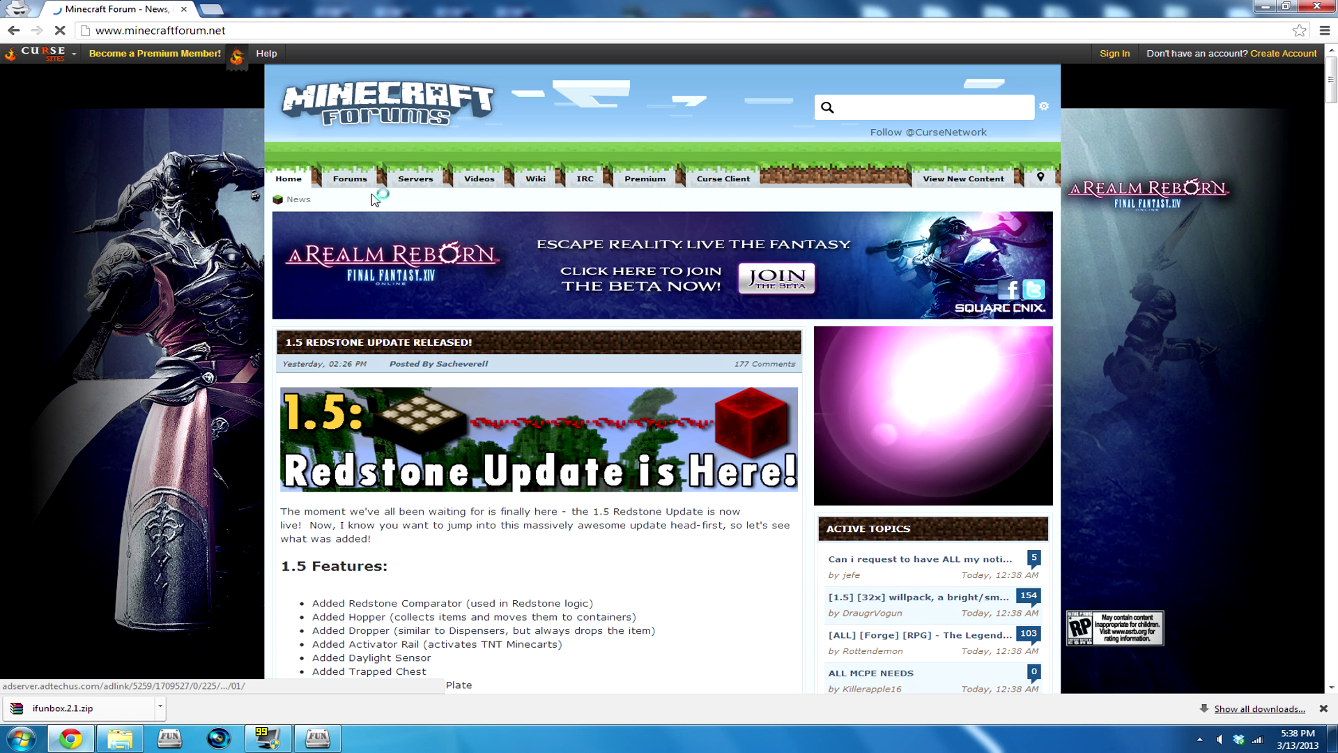
# Go to the forum list and open MCPE: Mapping and Modding under Minecraft: Pocket Edition.
pyautogui.click(354, 218)
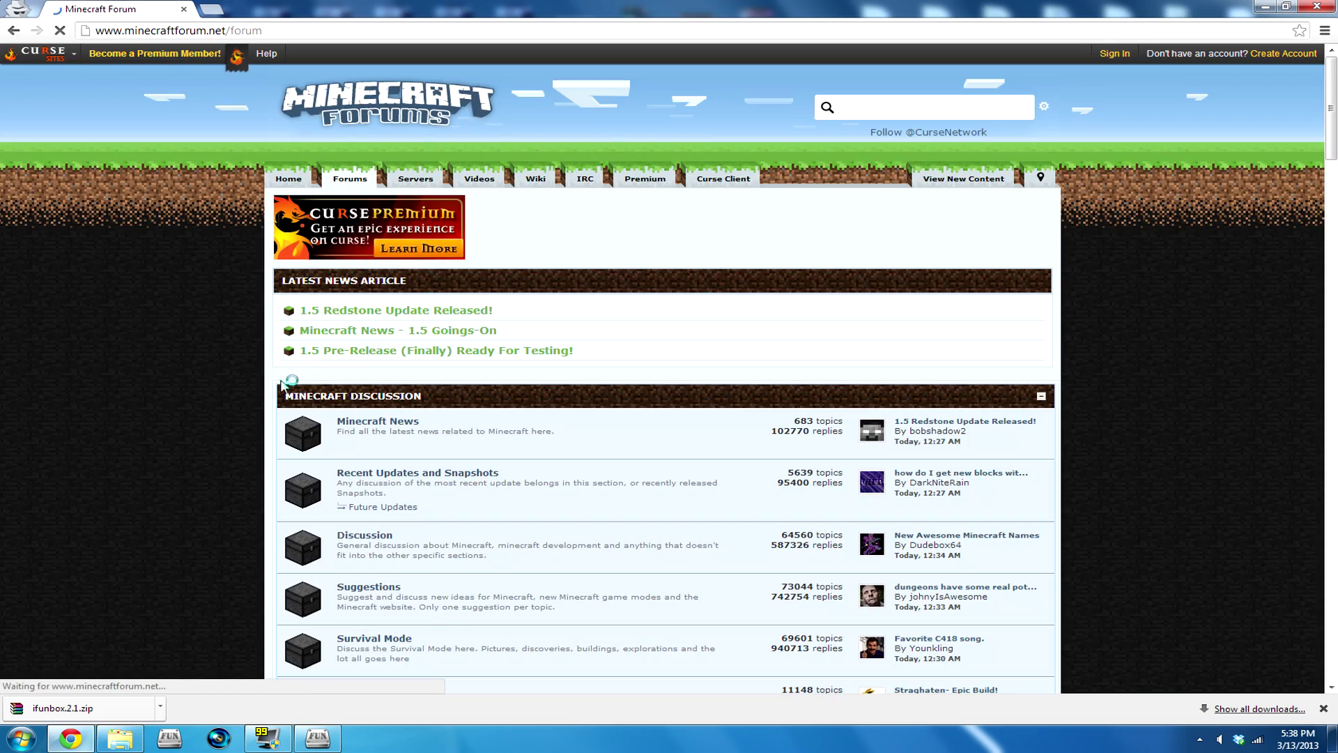
pyautogui.scroll(-9, 271, 394)
pyautogui.scroll(-12, 271, 394)
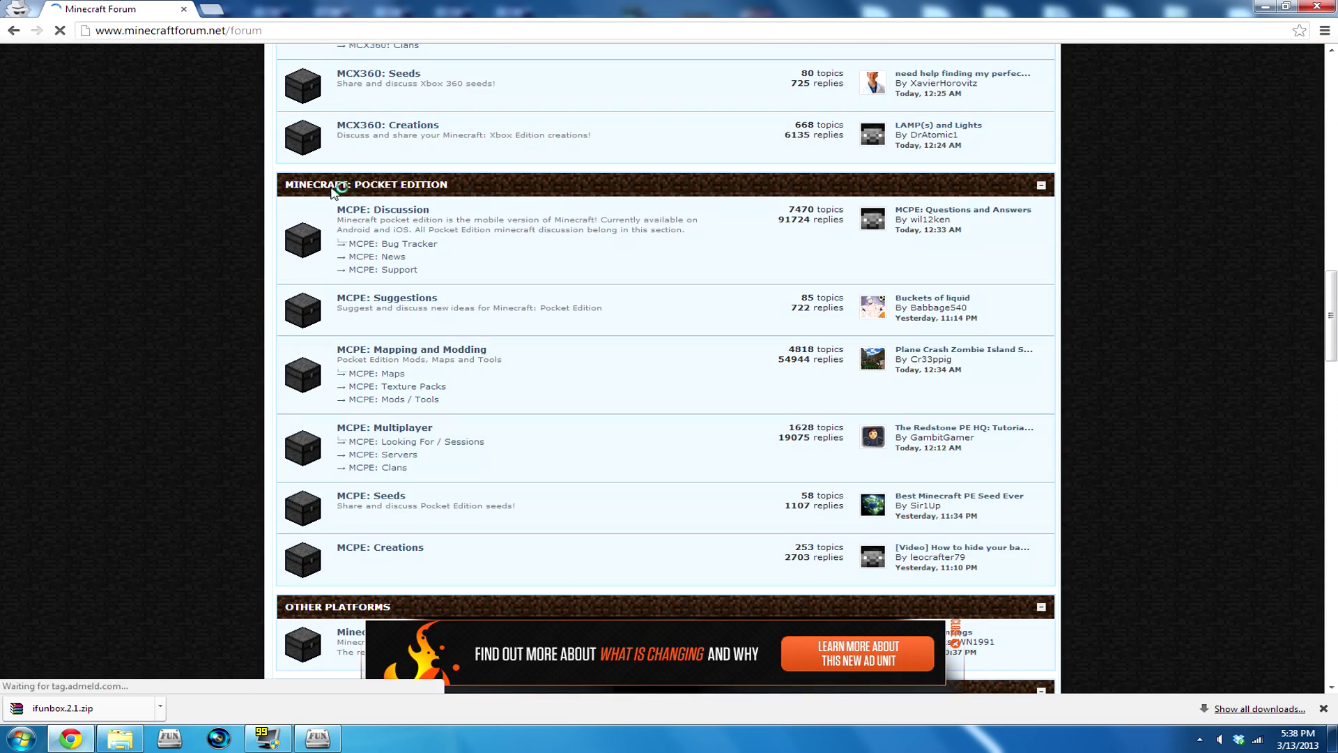
pyautogui.click(424, 355)
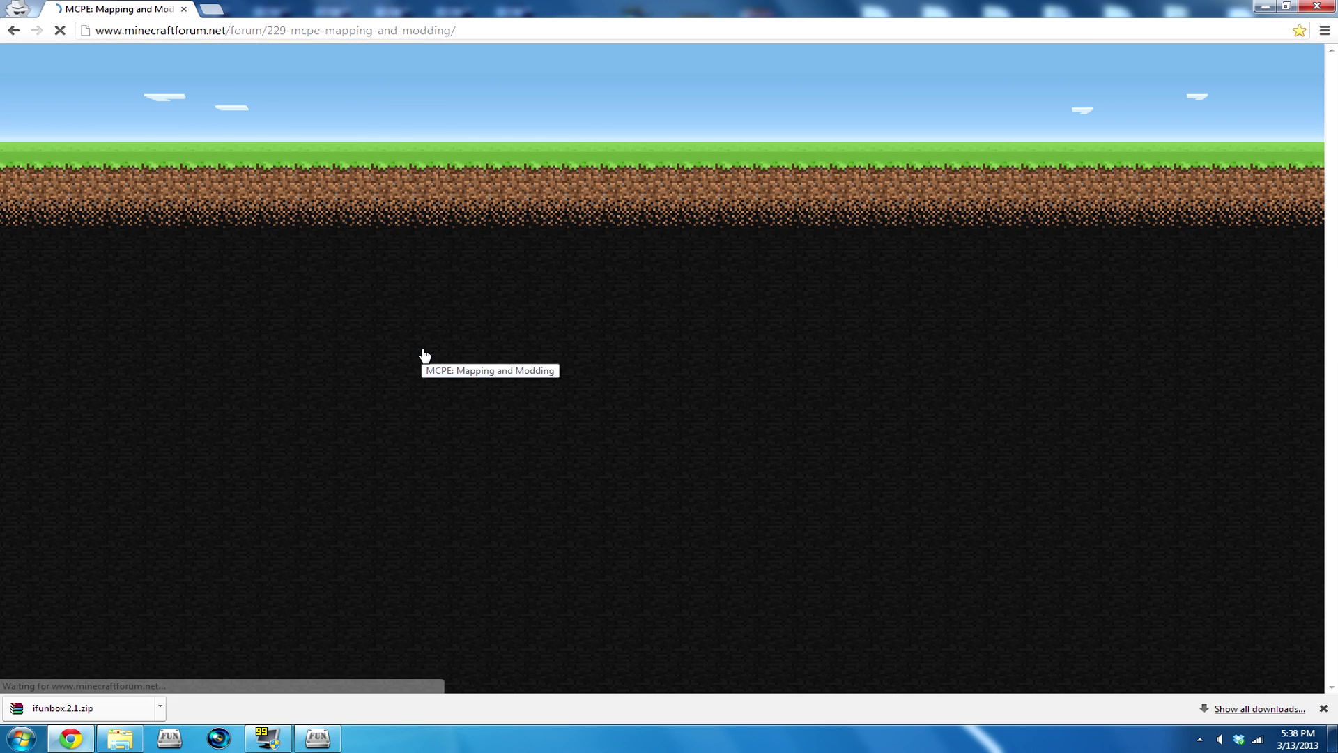
pyautogui.scroll(-4, 405, 388)
# Open the MCPE: Maps subforum and scroll through its map topic list.
pyautogui.click(375, 274)
pyautogui.scroll(-6, 237, 421)
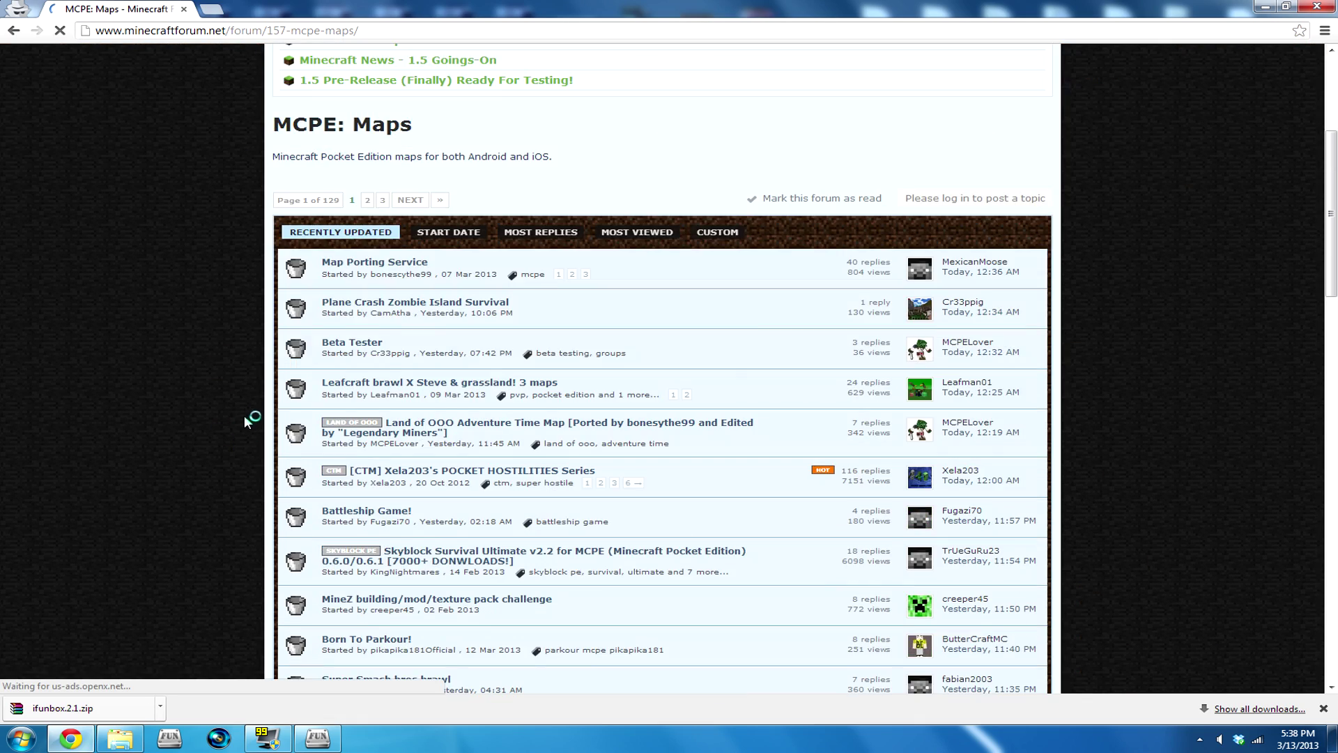
pyautogui.scroll(-2, 245, 403)
pyautogui.scroll(2, 245, 404)
pyautogui.scroll(-1, 457, 416)
pyautogui.scroll(1, 460, 416)
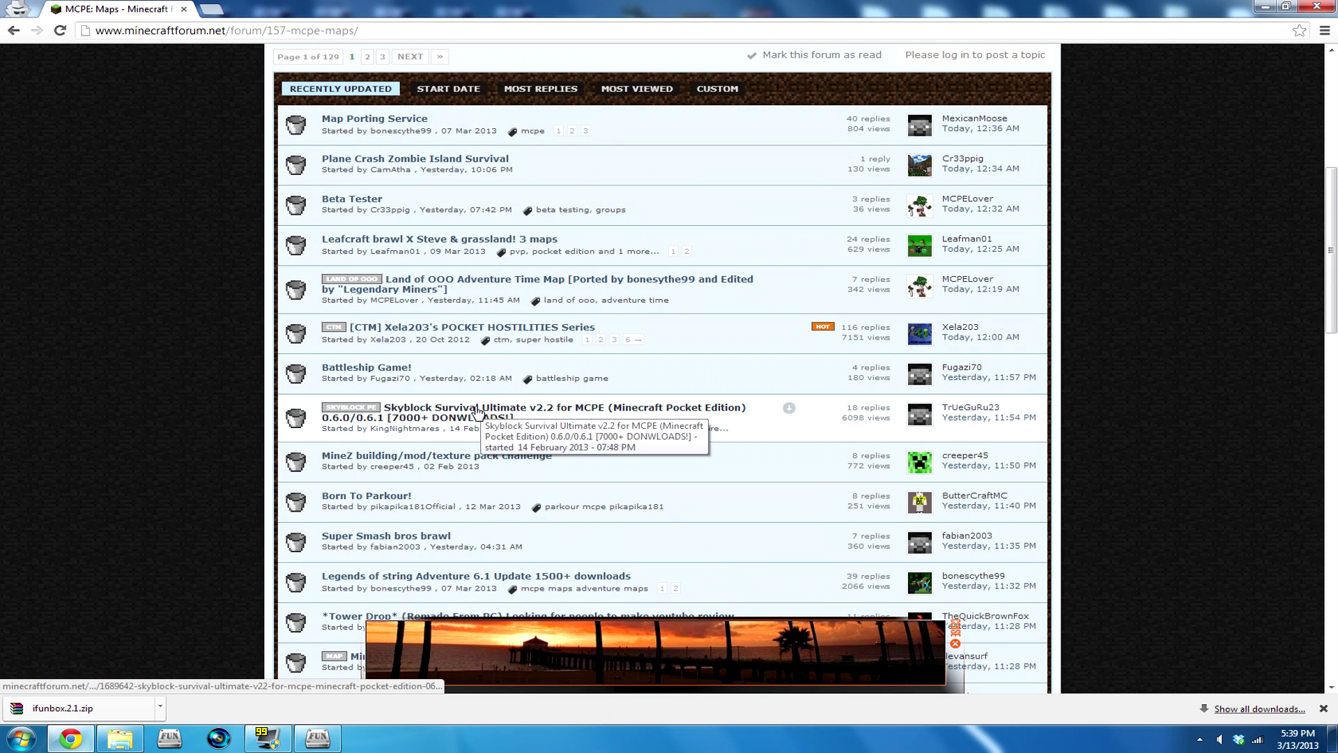